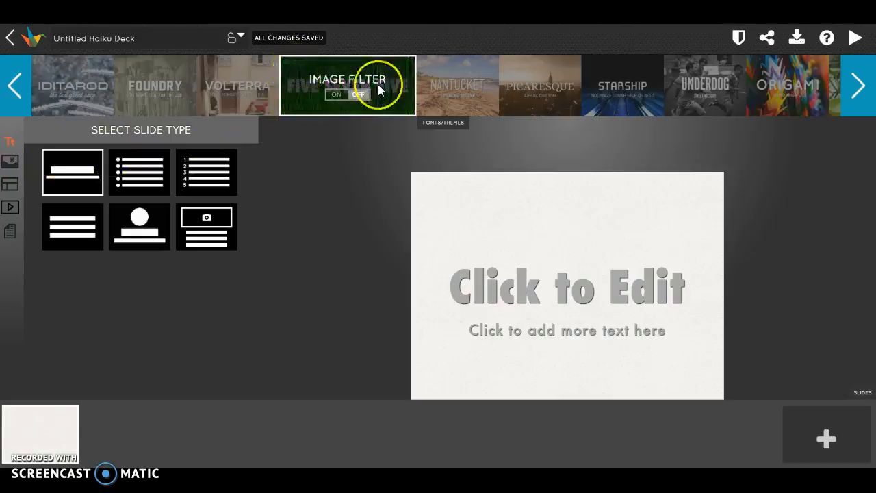
Collapse the theme gallery and title the deck "Bears".
left_click(378, 85)
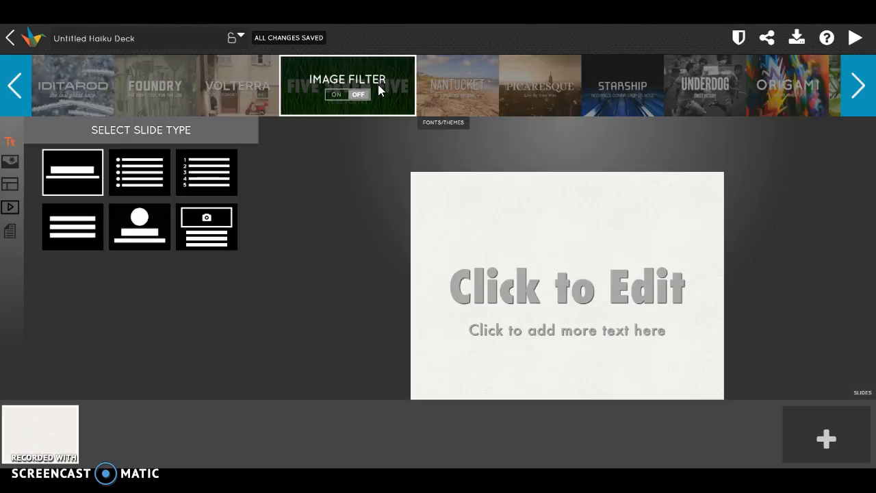
left_click(448, 123)
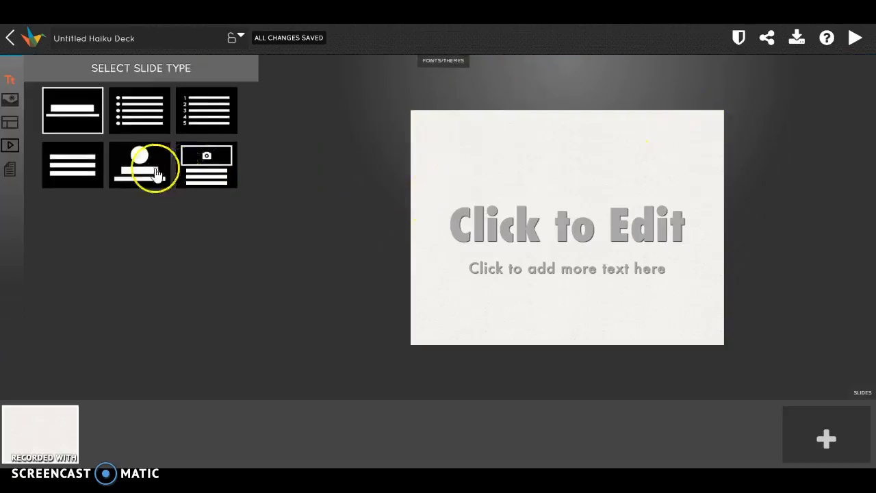
left_click(152, 38)
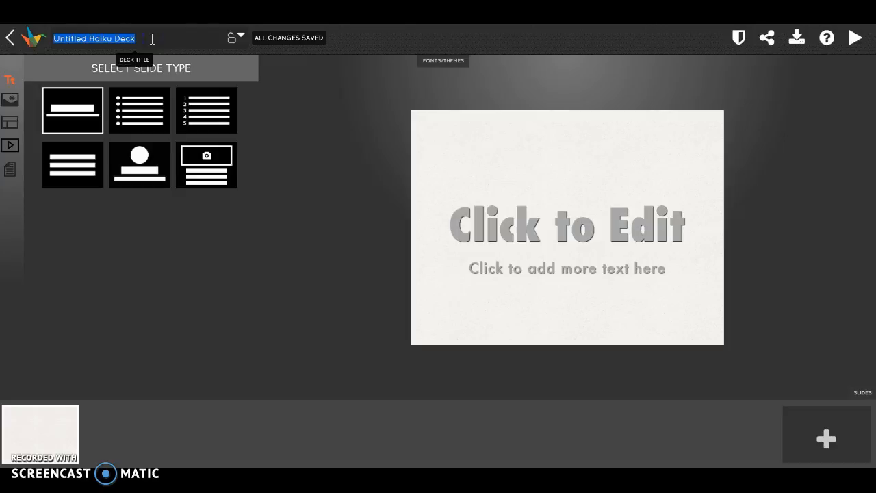
type("Bears")
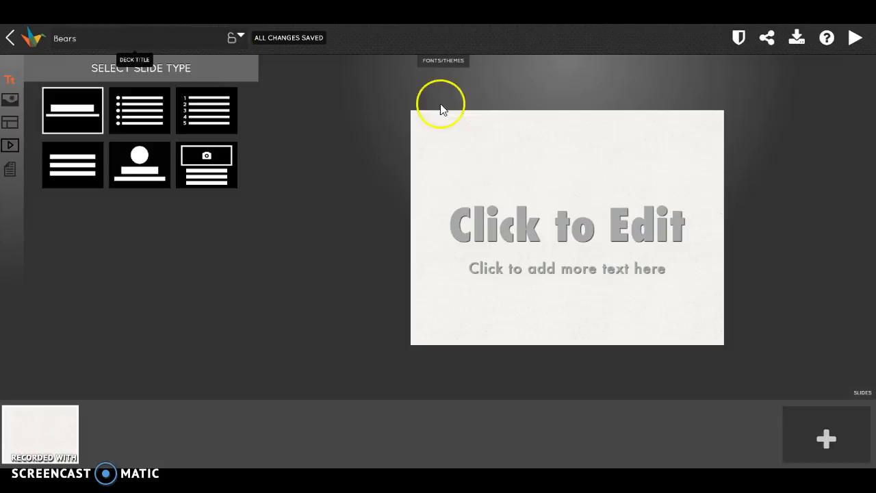
Enter "North American Bears" as the main heading of the first slide.
left_click(542, 224)
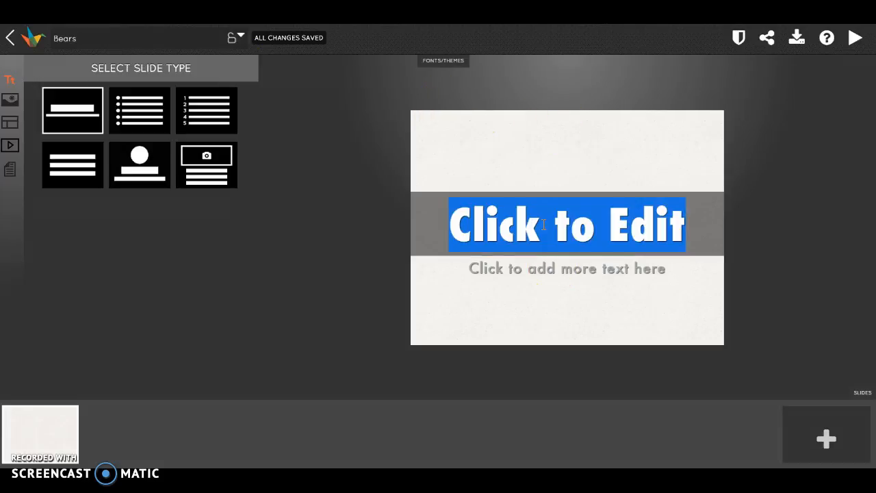
type("North American ")
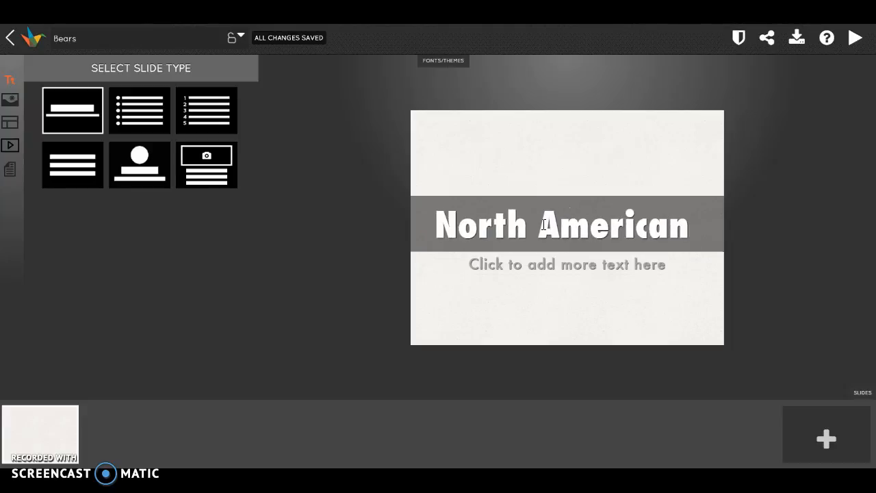
type("Bears")
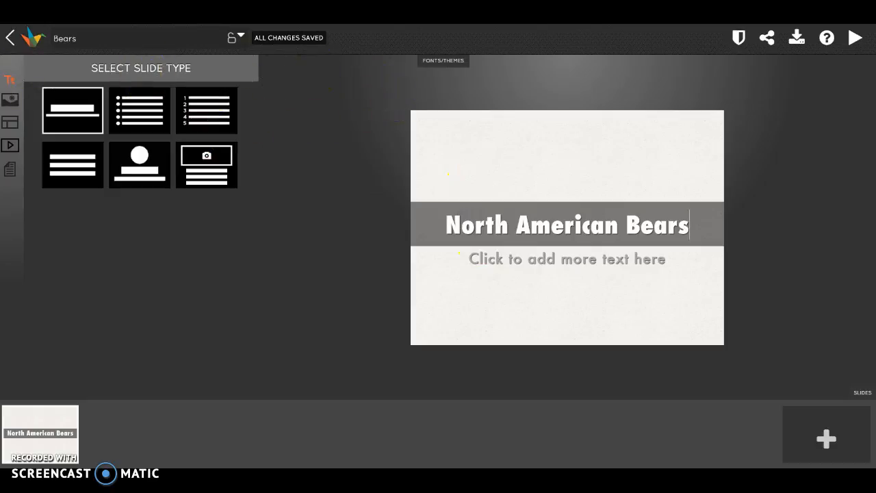
Search the image library for "Bear" and set the brown bear with a raised paw as the first slide's background.
left_click(10, 103)
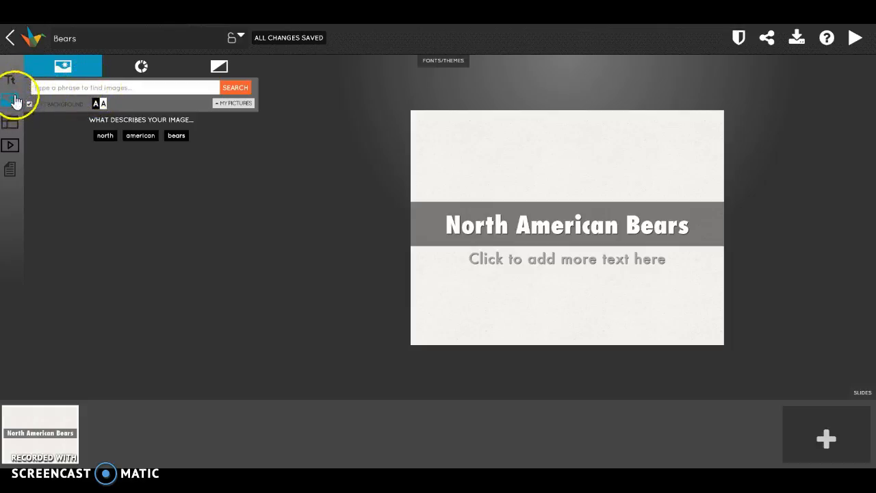
left_click(58, 87)
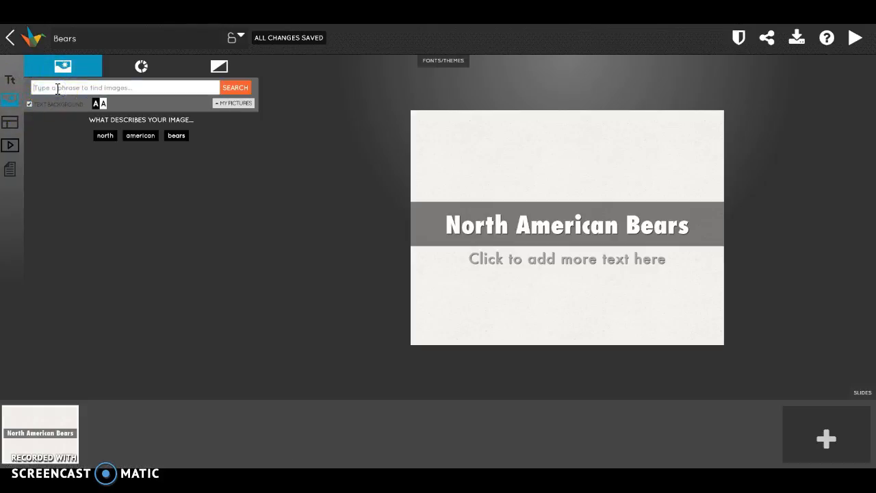
left_click(232, 88)
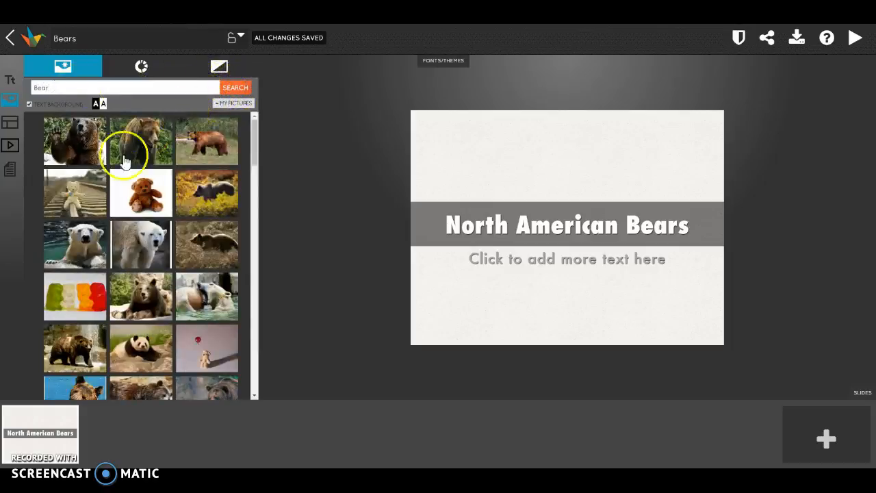
scroll(133, 150, "down", 2)
scroll(110, 150, "up", 2)
left_click(104, 150)
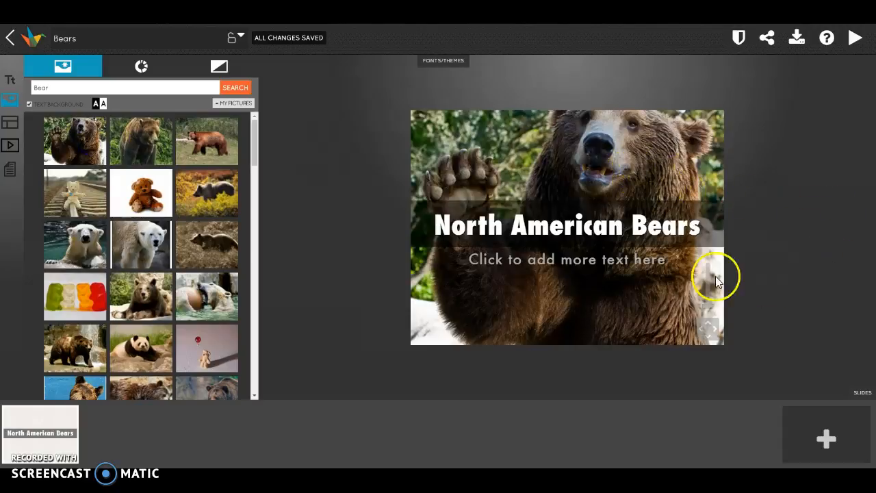
Try the Nantucket, Picaresque, Starship, Underdog, Origami and Volterra themes on the deck.
left_click(459, 61)
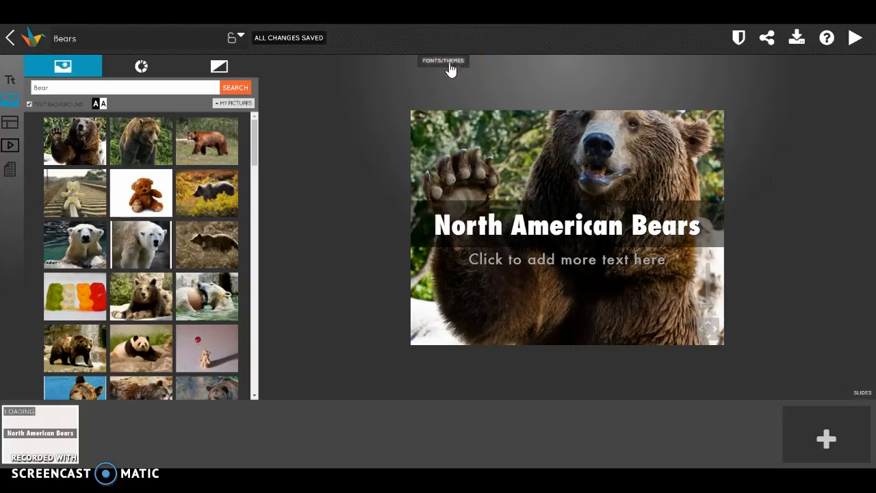
left_click(447, 65)
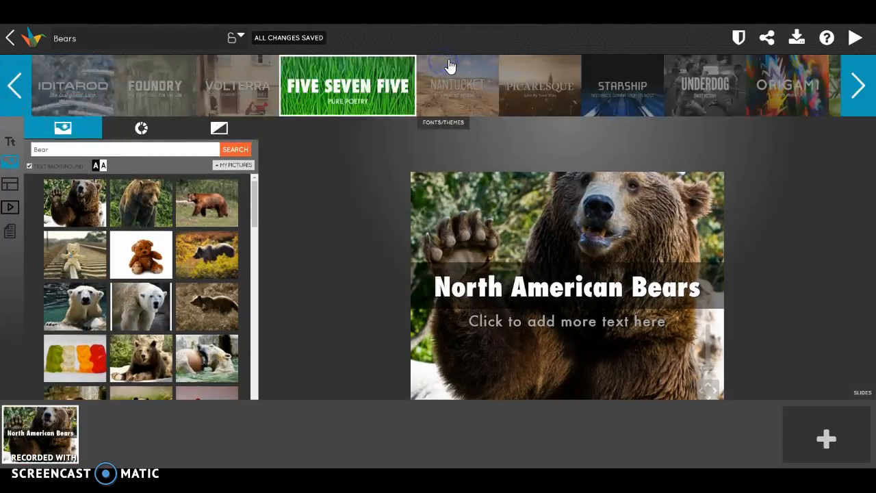
left_click(479, 85)
left_click(557, 82)
left_click(618, 94)
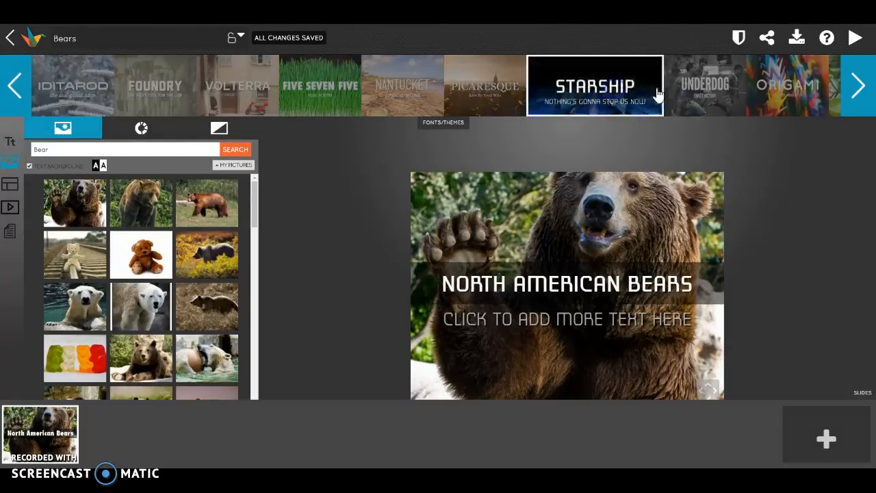
left_click(698, 89)
left_click(763, 92)
left_click(693, 99)
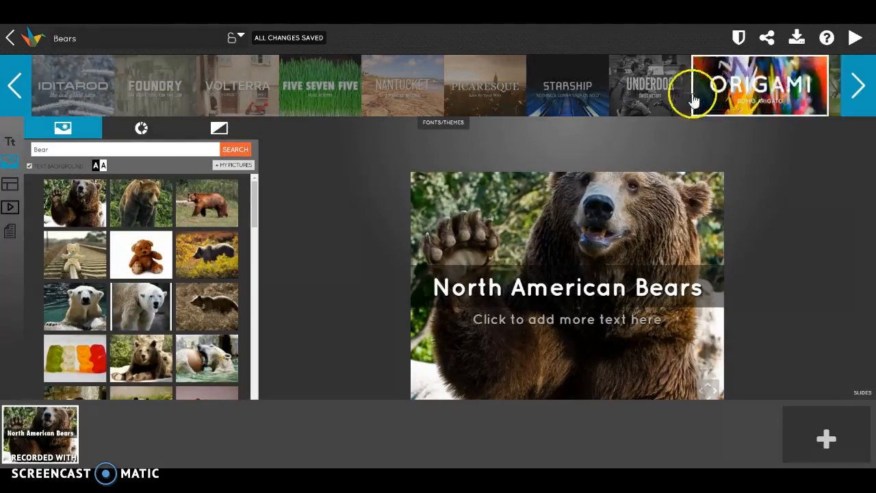
left_click(229, 89)
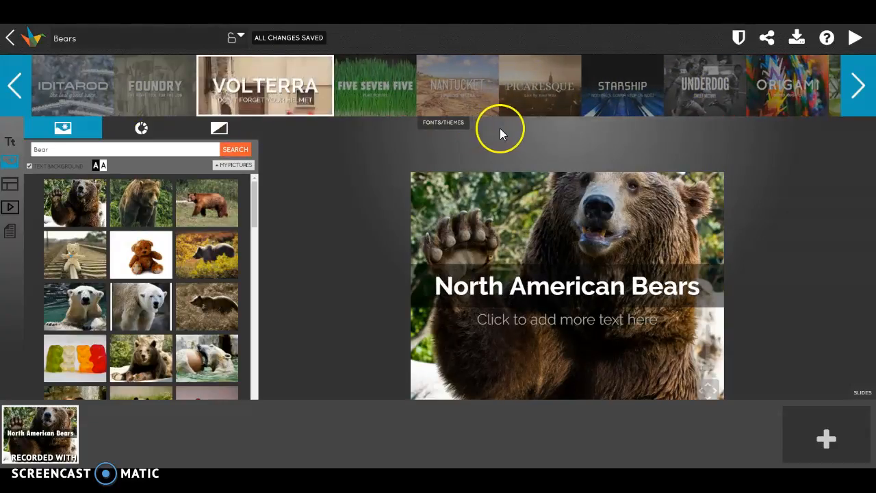
Apply the Clean theme to the deck.
left_click(860, 87)
left_click(860, 88)
left_click(856, 83)
left_click(572, 75)
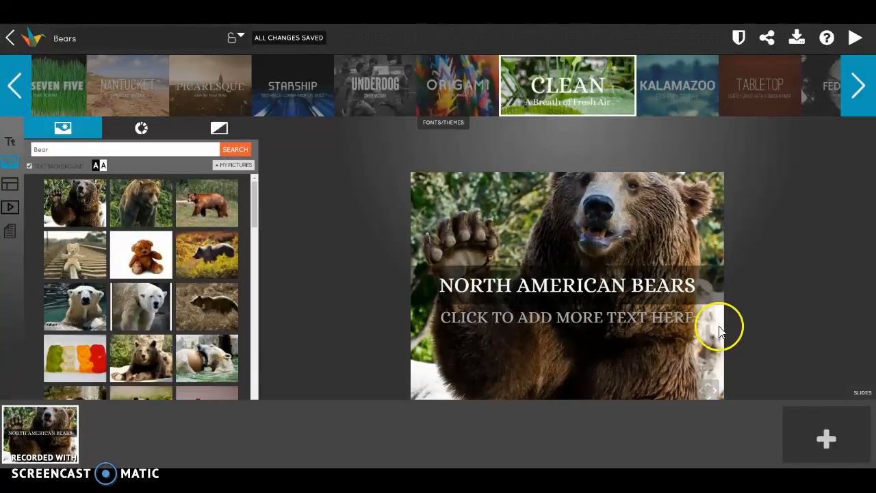
Add a second slide with the circular picture layout and give it the heading "FACTS ABOUT BEARS".
left_click(825, 430)
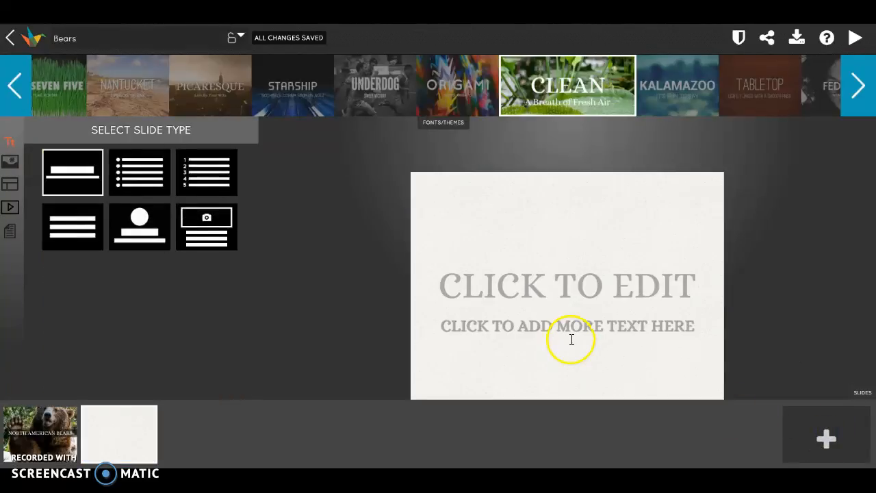
left_click(145, 230)
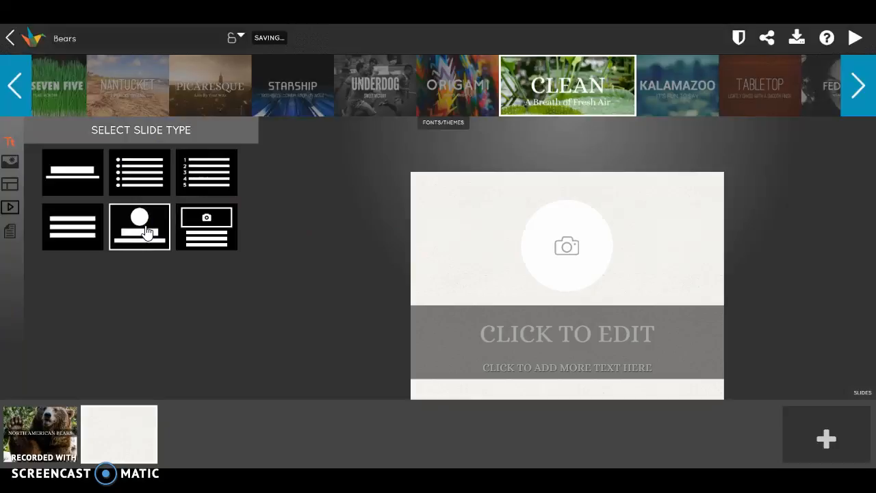
left_click(557, 333)
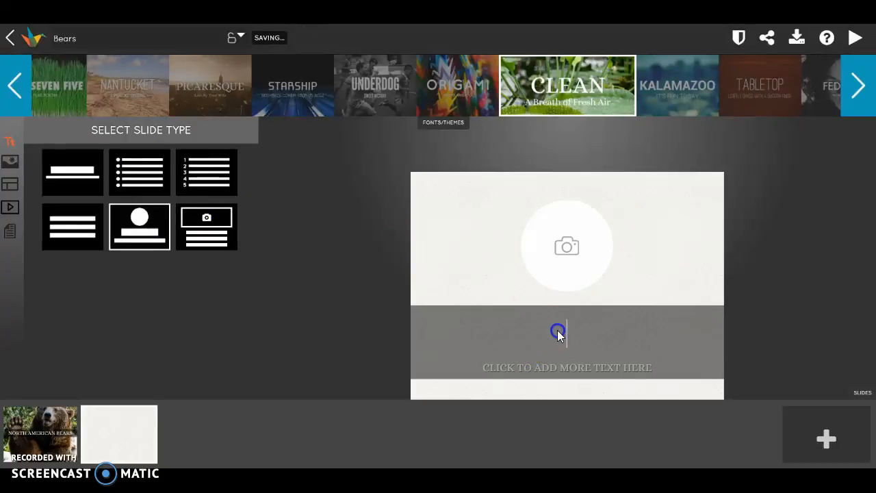
type("FACT")
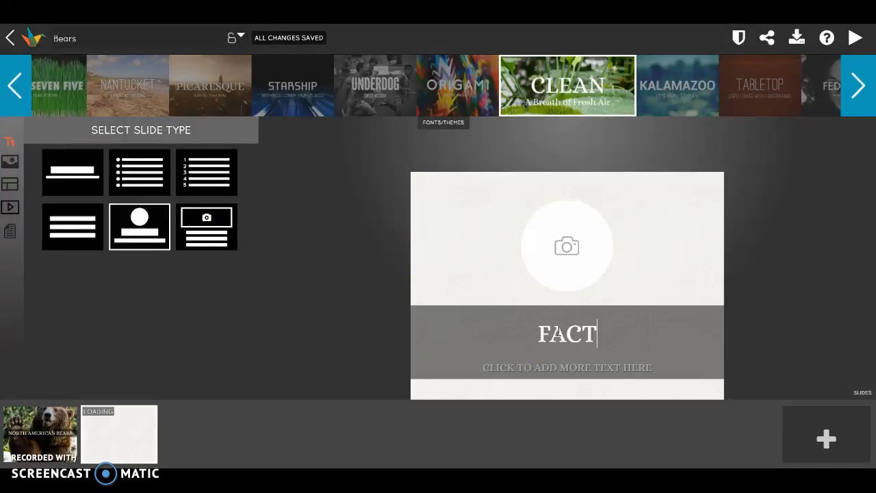
type("S ABOUT BEARS")
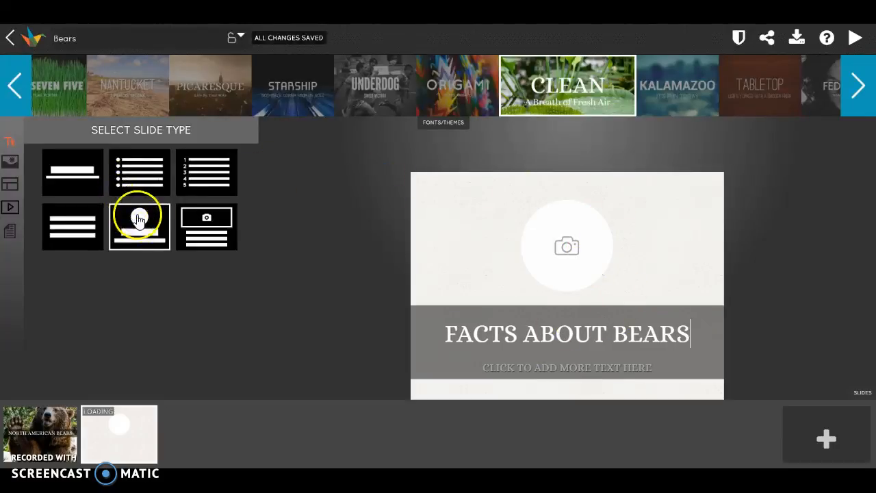
left_click(585, 251)
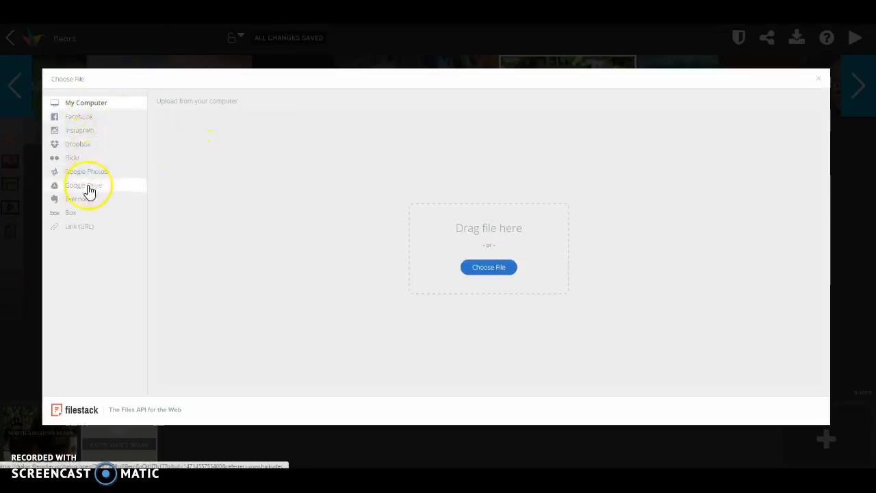
left_click(85, 229)
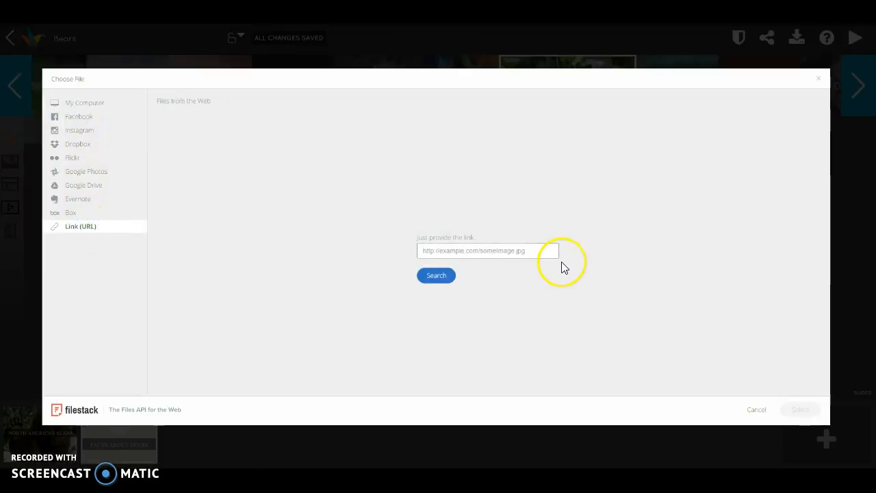
left_click(475, 246)
type("https://news.maryland.gov/dnr/wp-content/uploads/sites/2/2014/05/Black-Bear-Conservation-Stamp-2014-15.jpg")
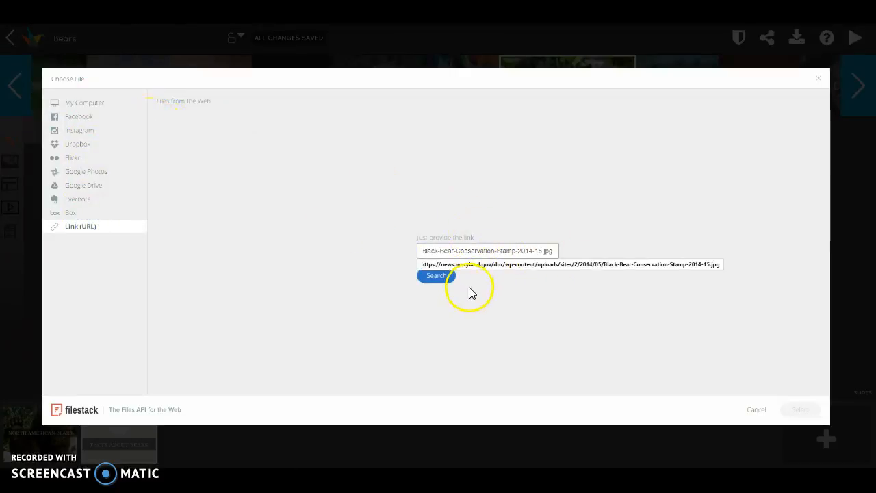
left_click(447, 279)
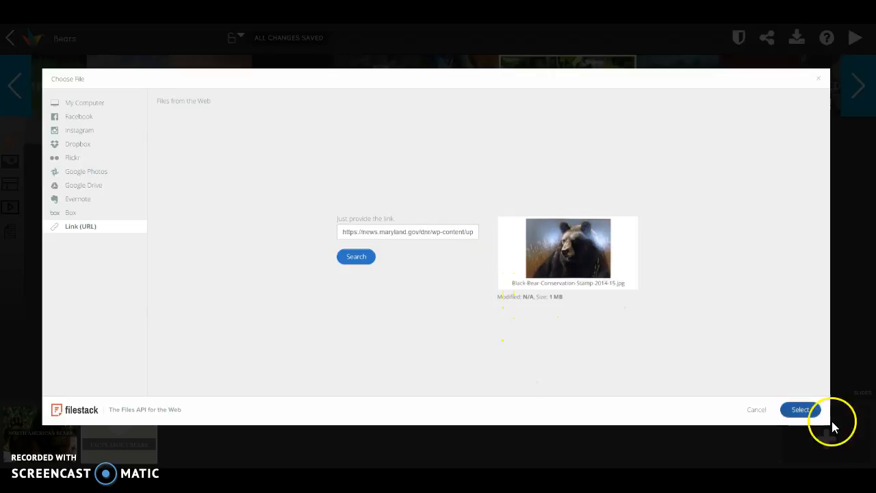
left_click(801, 410)
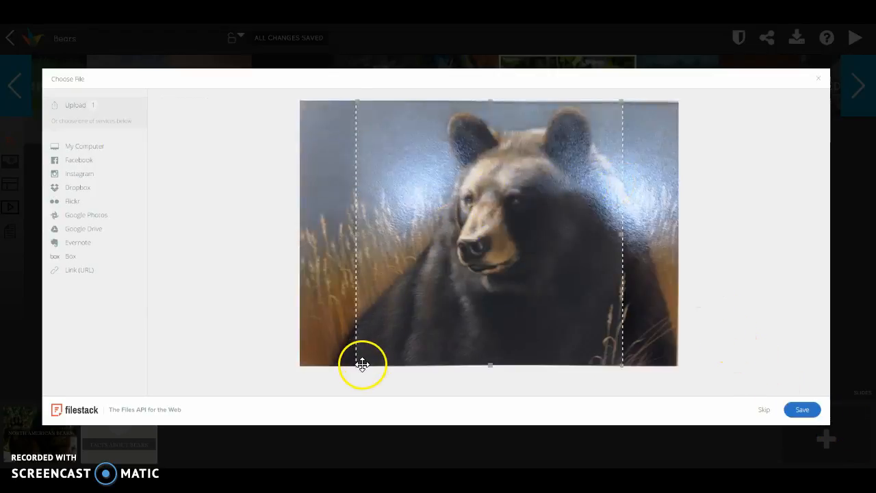
left_click_drag(358, 365, 409, 348)
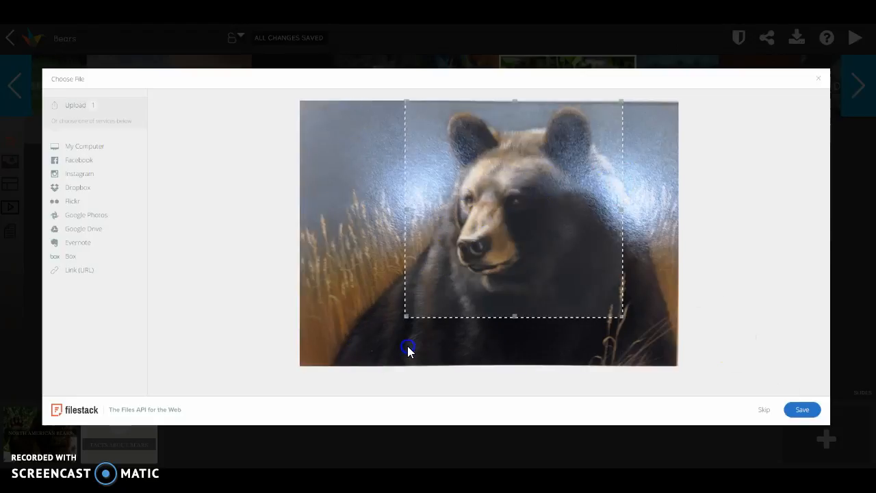
left_click(807, 410)
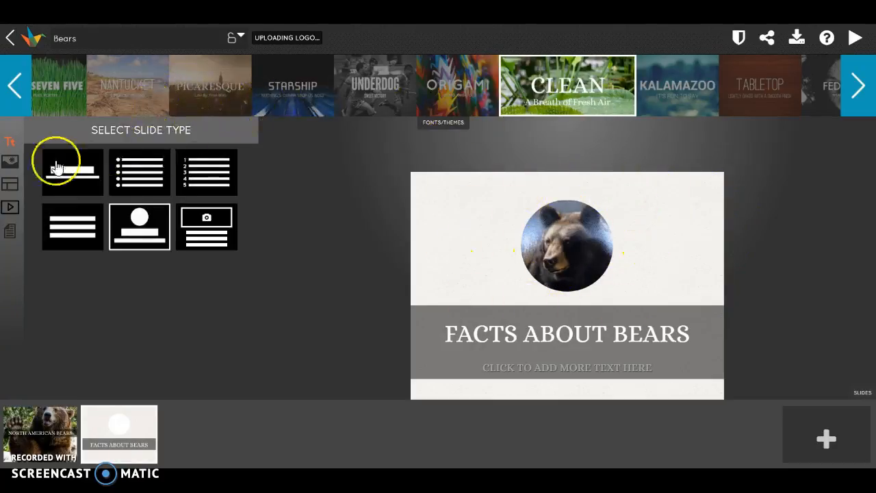
Search the image library for "Woods" and set the misty forest with a mossy floor as the second slide's background.
left_click(11, 165)
left_click(162, 149)
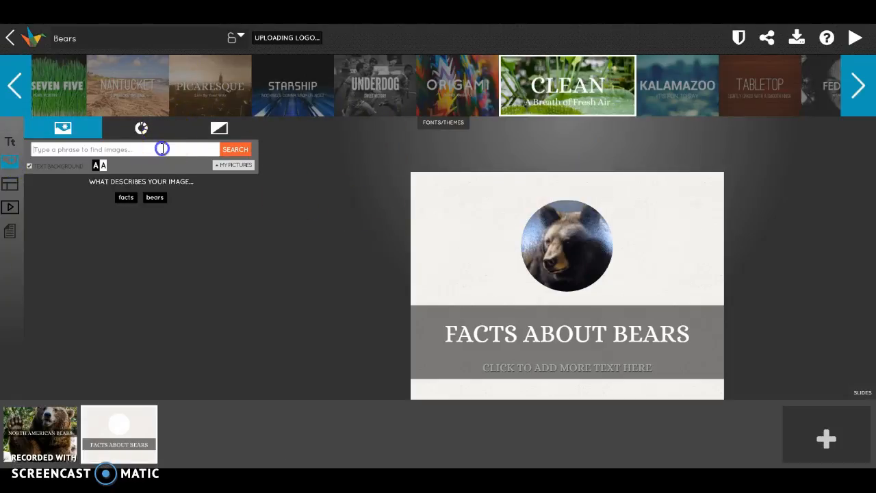
type("Woods")
left_click(222, 149)
left_click(231, 199)
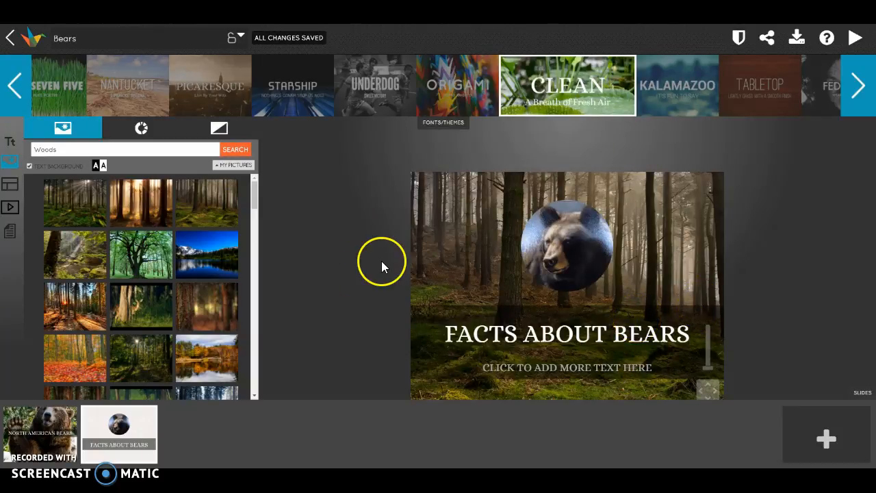
scroll(192, 253, "down", 3)
scroll(191, 253, "up", 3)
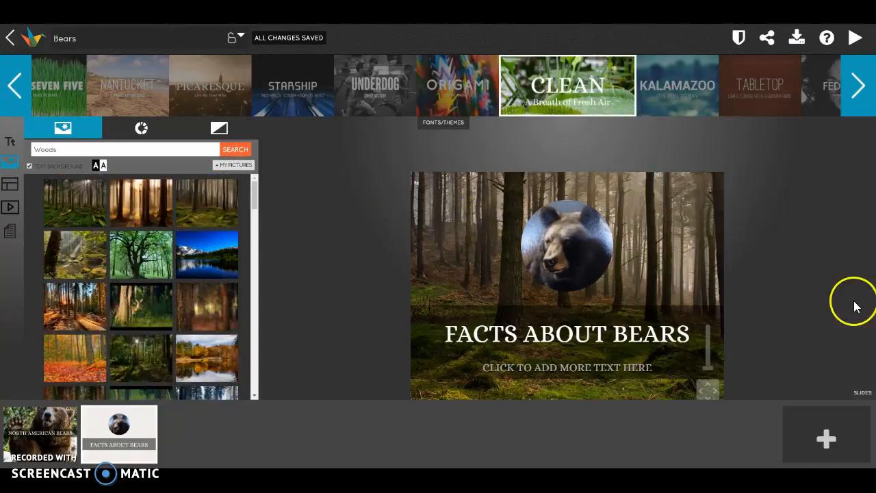
Add a third slide and try the bulleted list layout, followed by the numbered list layout.
left_click(826, 438)
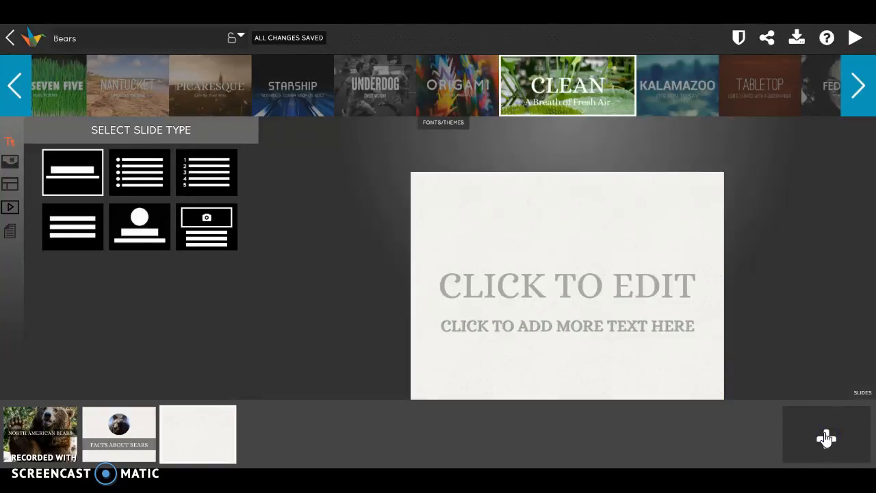
left_click(154, 175)
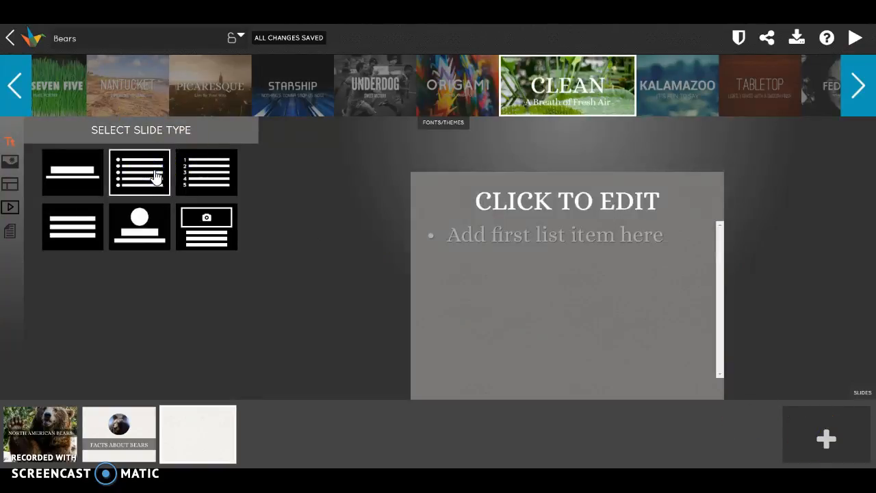
left_click(195, 171)
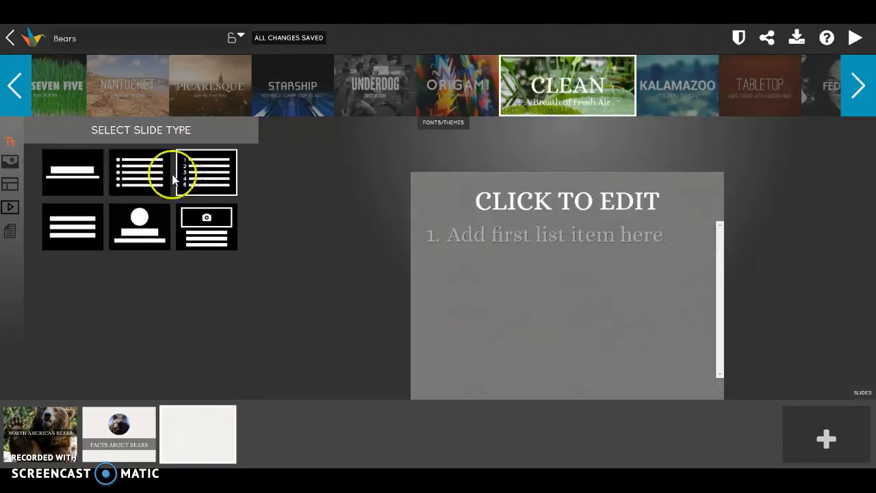
Compare the title, bulleted and numbered list layouts for the third slide, choose the numbered list, and title the slide "FACTS".
left_click(130, 184)
left_click(93, 173)
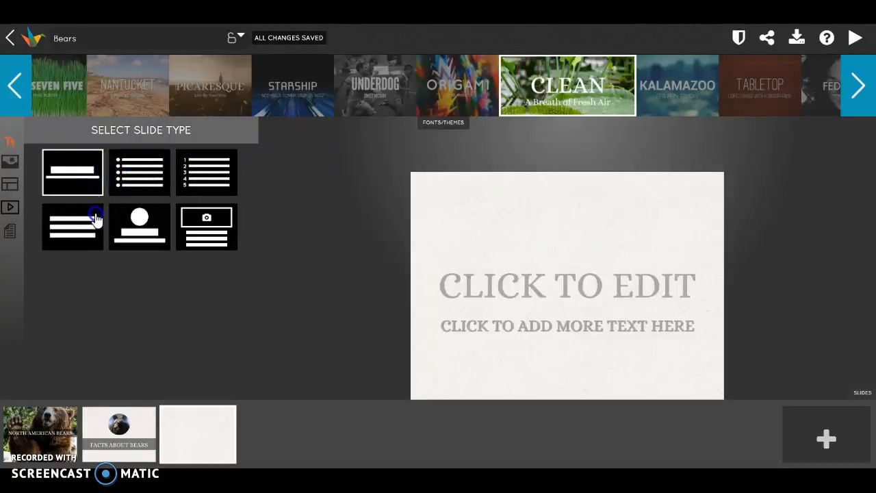
left_click(156, 186)
left_click(214, 175)
left_click(450, 237)
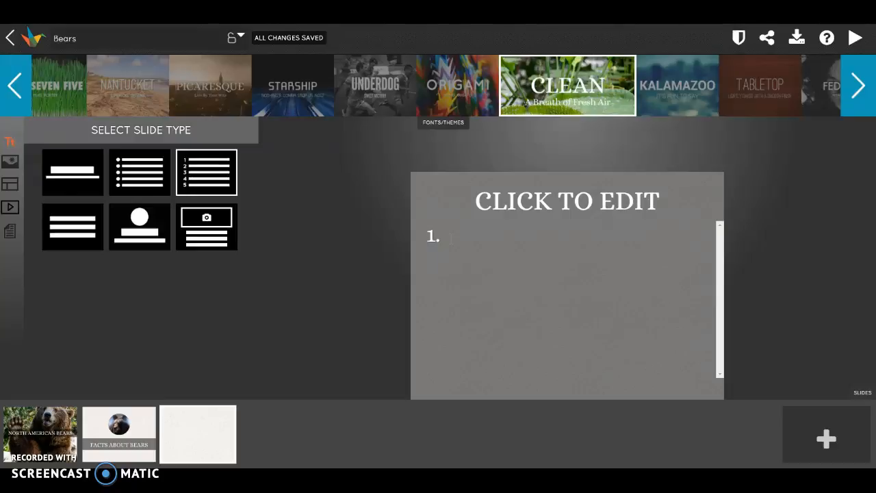
left_click(517, 211)
type("FACTS")
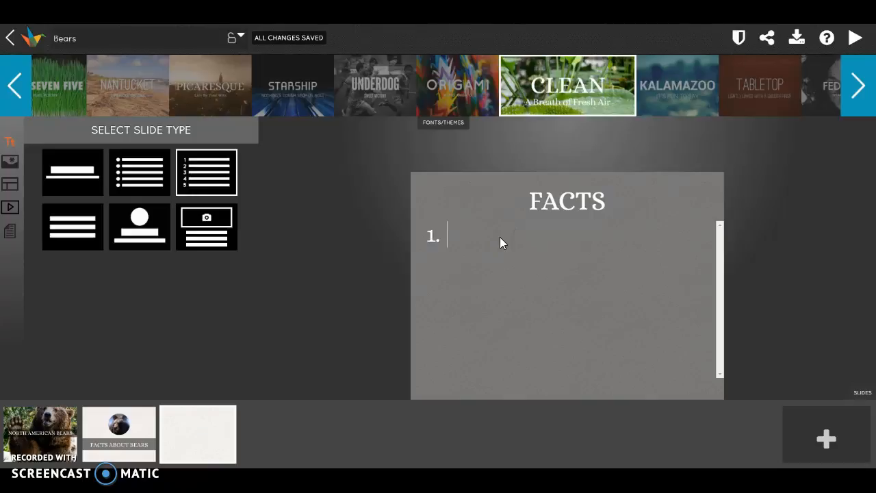
Fill the numbered list with "Bears are some of the largest mammals in North America" and "2 types of bears in North America".
type("Bears a")
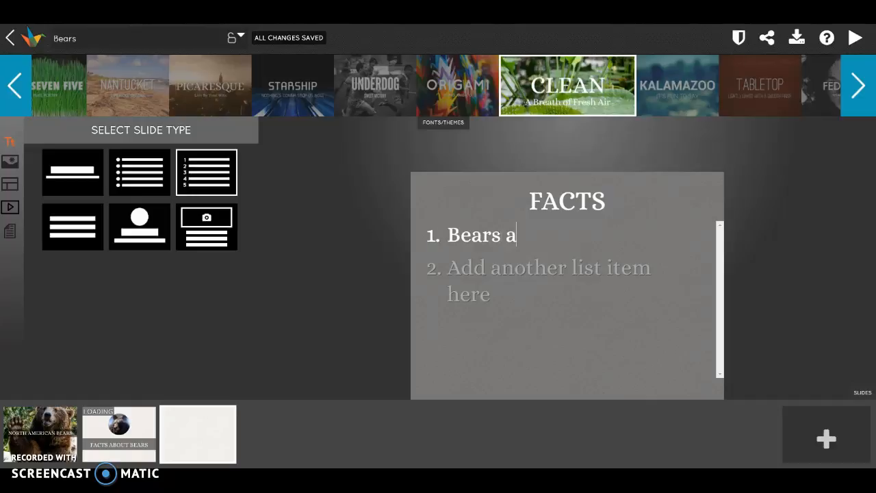
type("re some of the largest mammals in")
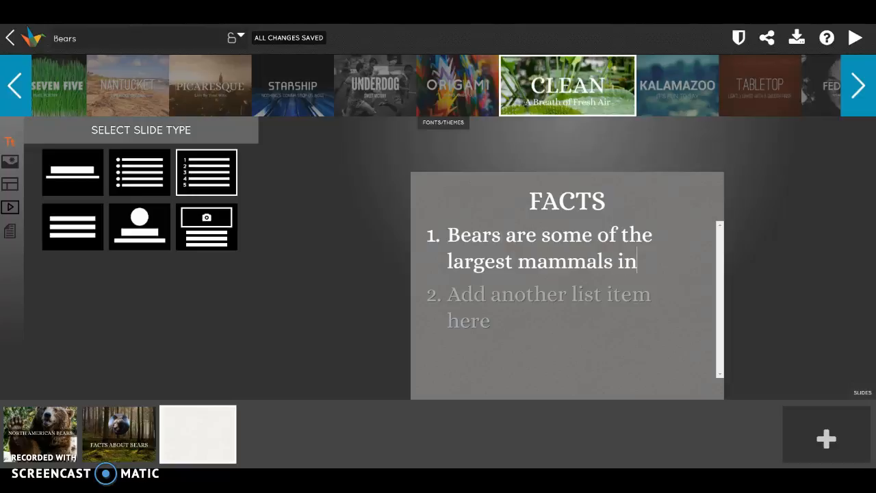
type(" North America")
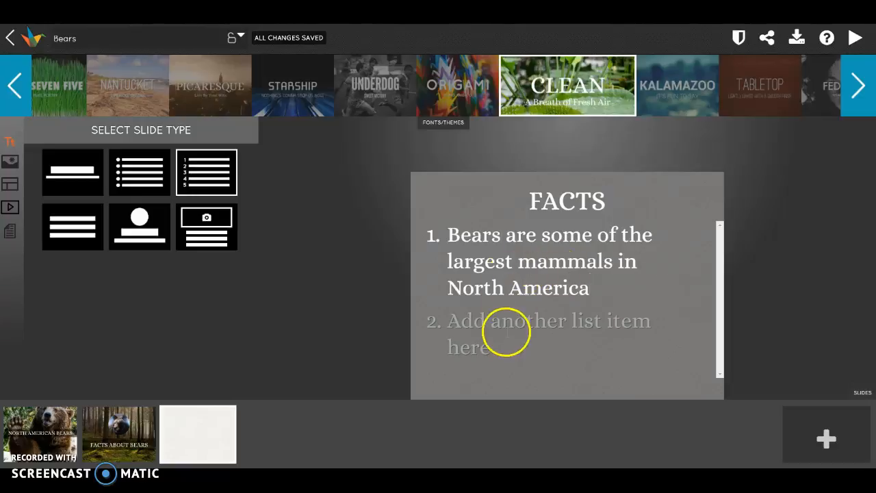
left_click(502, 335)
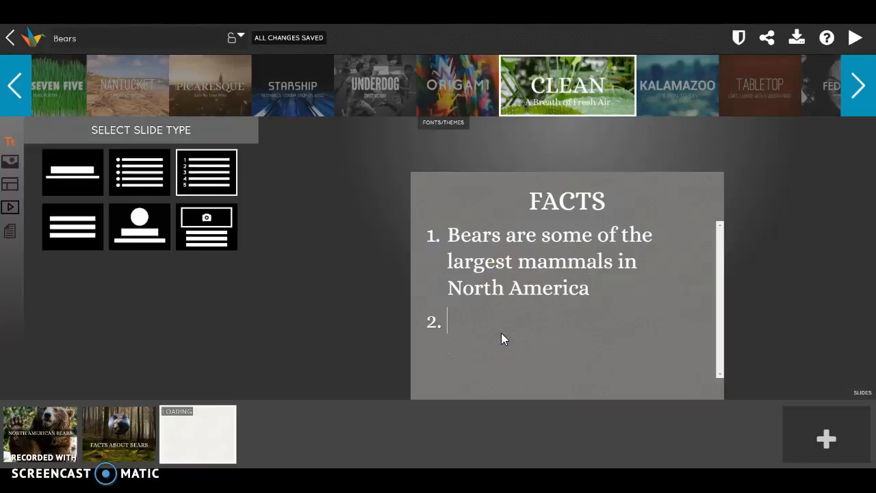
type("2")
type("pes ")
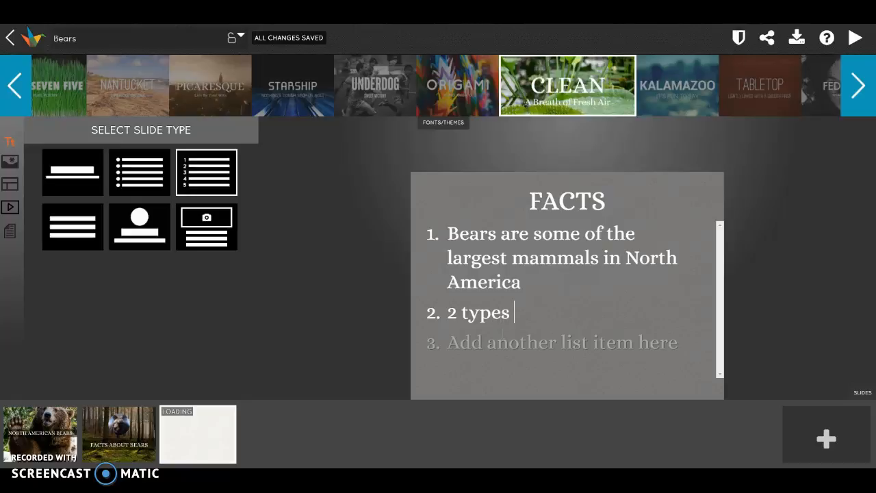
type("of bears in Nor")
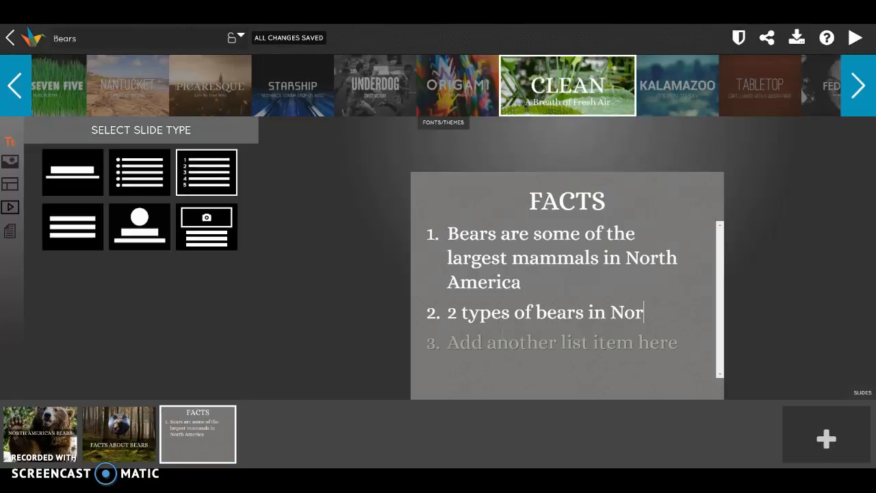
type("th America")
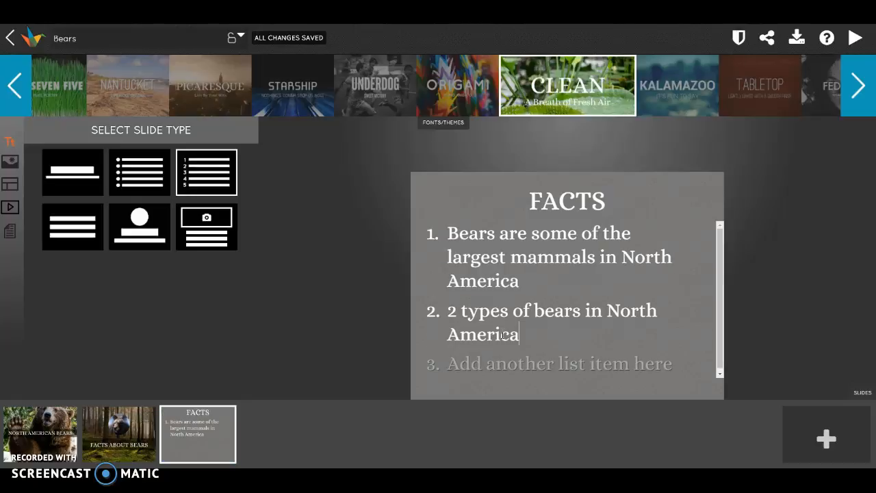
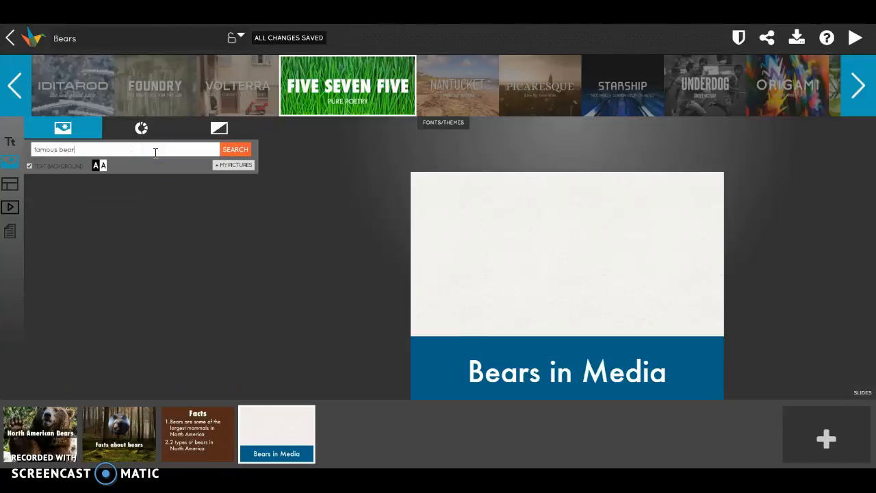
Search the image library for "famous bear" and "cartoon bear", and set the Yogi Bear's sign as the "Bears in Media" slide's picture.
left_click(237, 154)
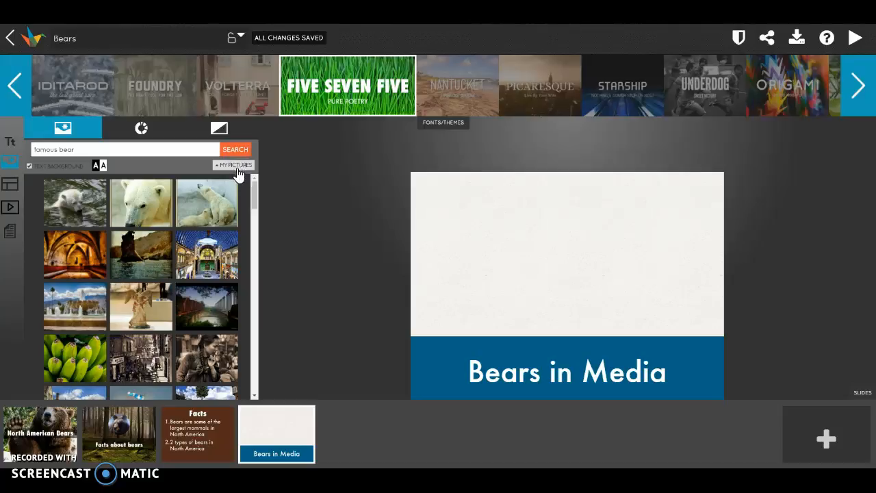
left_click_drag(141, 146, 14, 137)
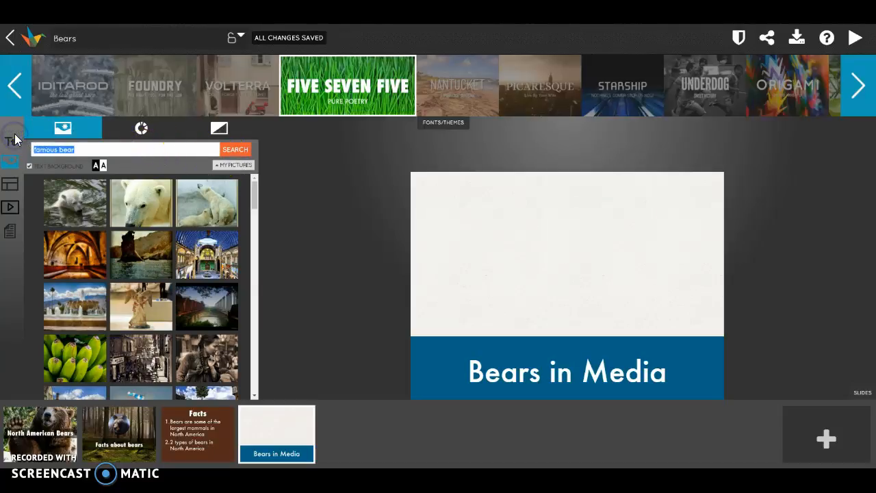
type("cartoon bear")
key("Return")
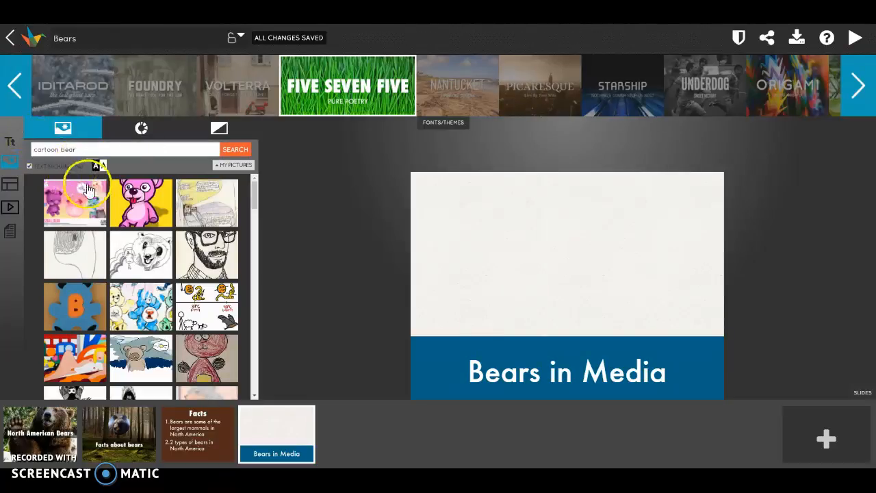
scroll(167, 229, "down", 3)
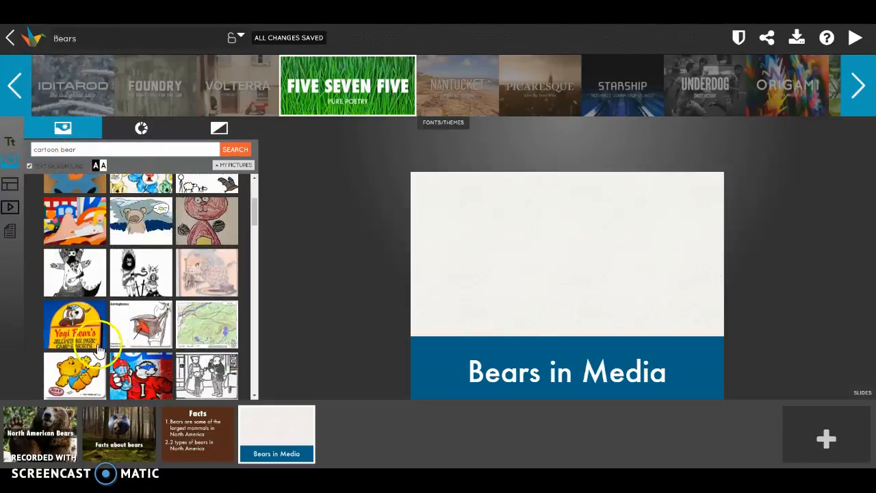
left_click(76, 322)
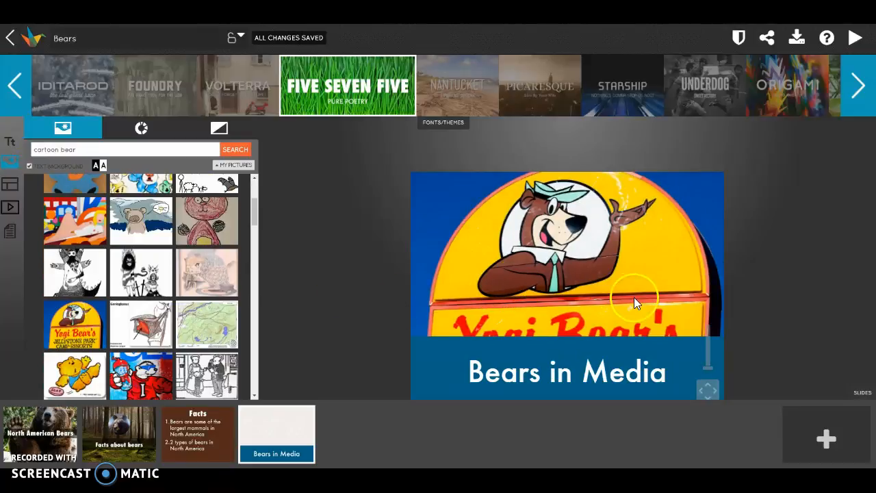
left_click_drag(668, 373, 690, 362)
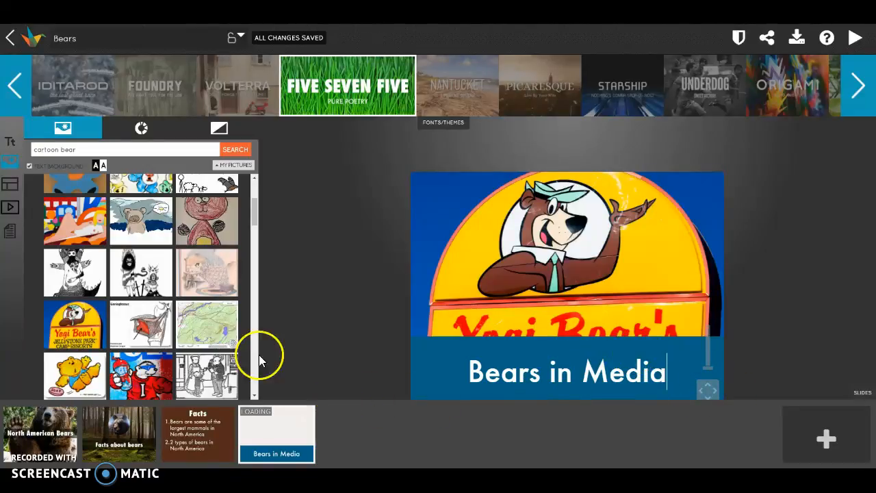
Recolor the band behind "Bears in Media" to the dark green #226722.
left_click(219, 128)
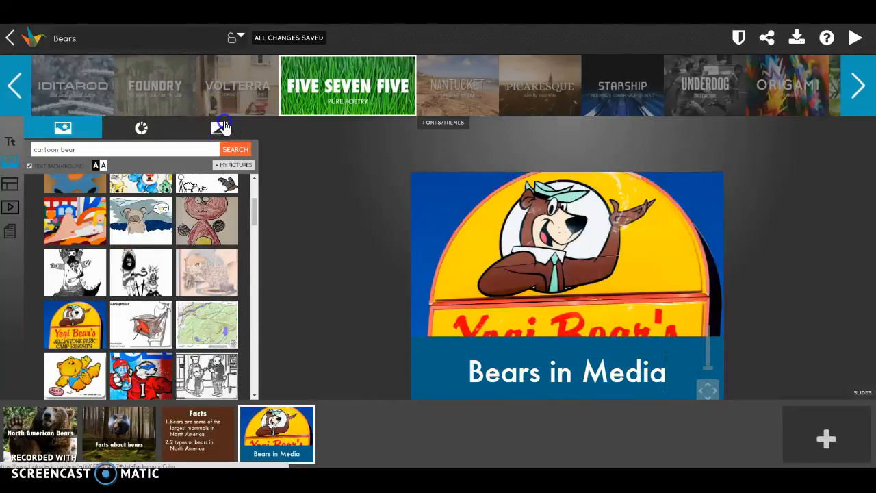
scroll(174, 234, "down", 2)
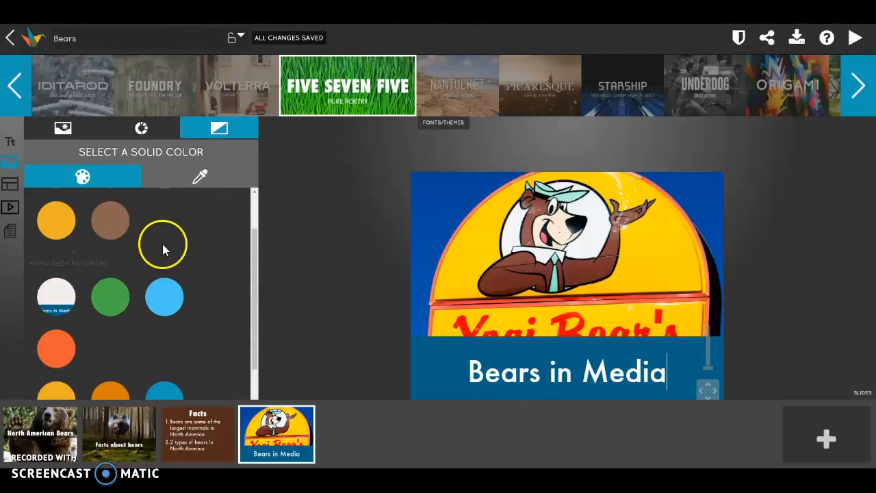
left_click(116, 297)
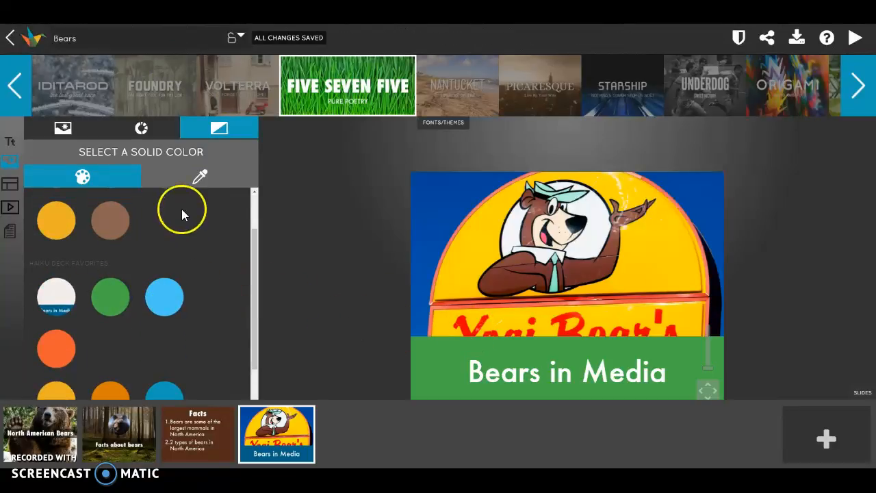
left_click(199, 177)
left_click_drag(145, 266, 142, 277)
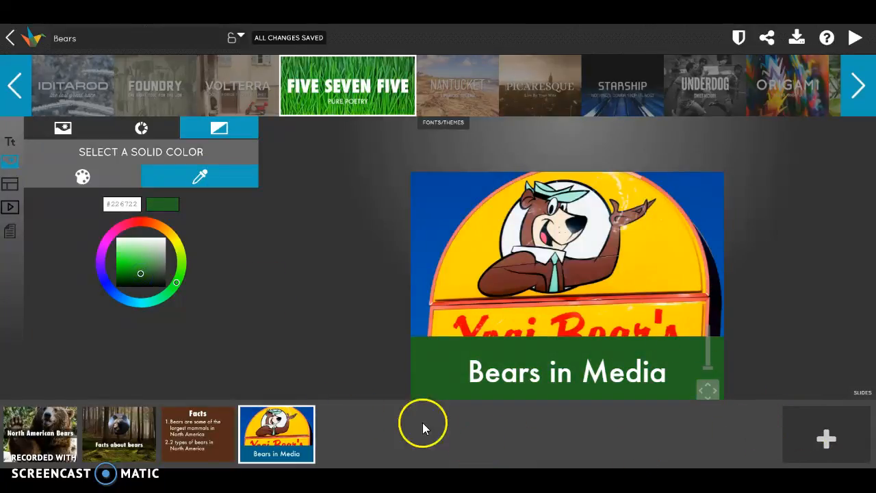
Add a fifth slide with the layout that centers the heading and its subtitle together at the top of the slide.
left_click(826, 438)
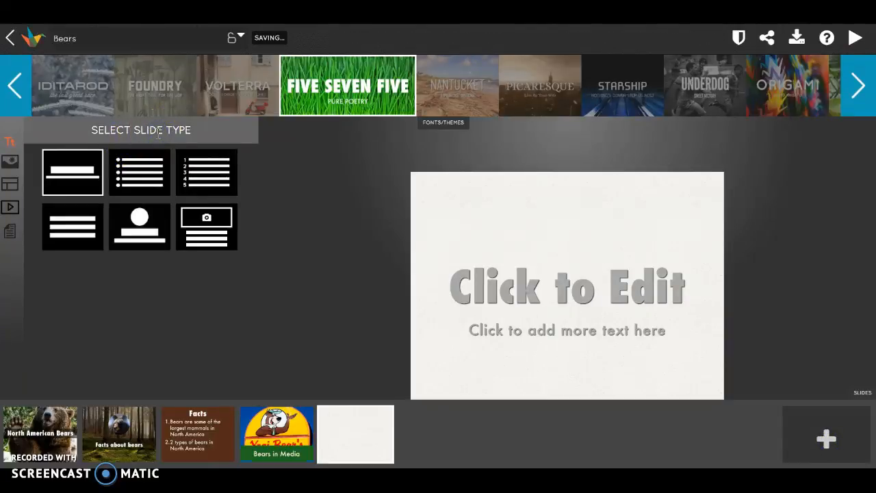
left_click(10, 184)
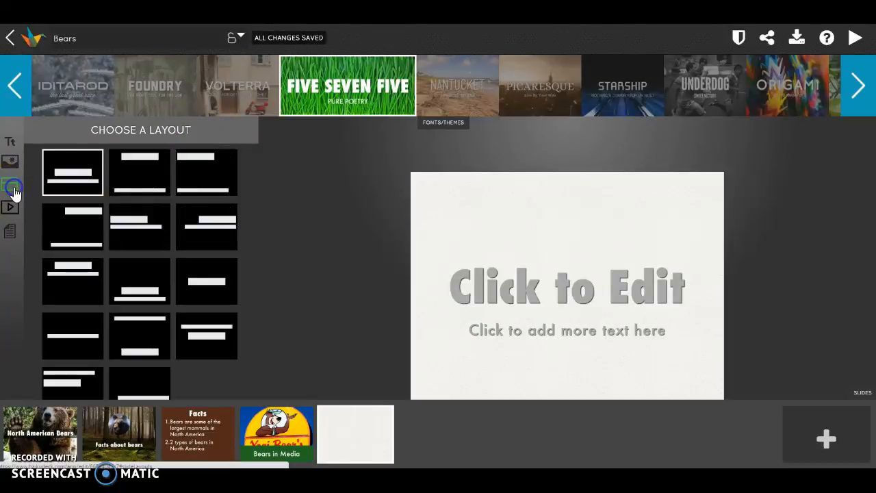
left_click(73, 272)
Give the fifth slide the heading "What to do when you encounter a bear".
left_click(562, 201)
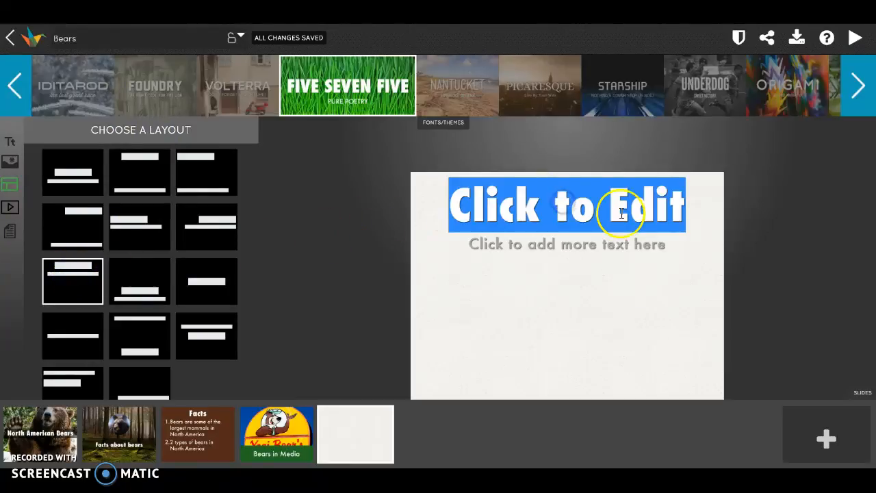
type("W")
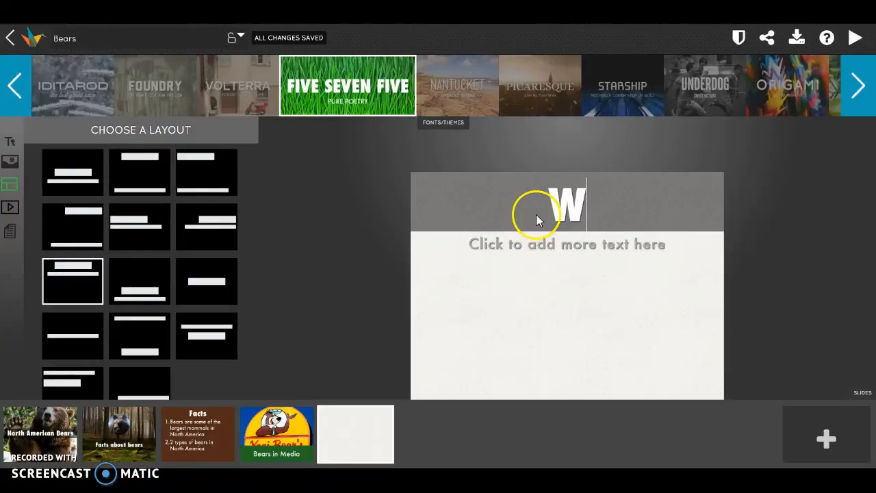
type("hat to do wh")
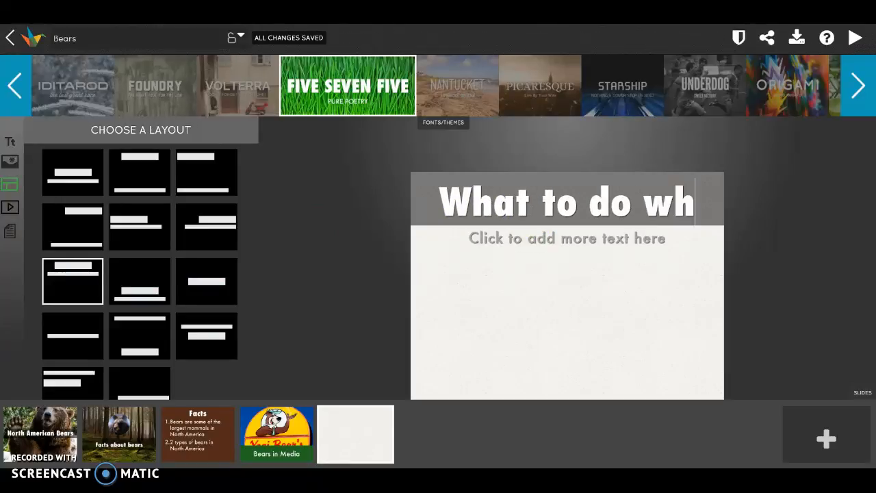
type("en you encounter a brea")
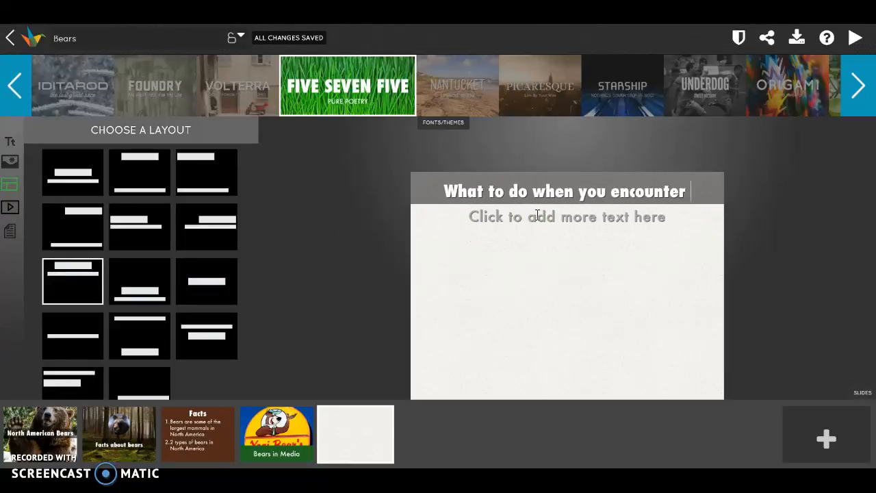
key("BackSpace")
key("BackSpace")
key("BackSpace")
type("ear")
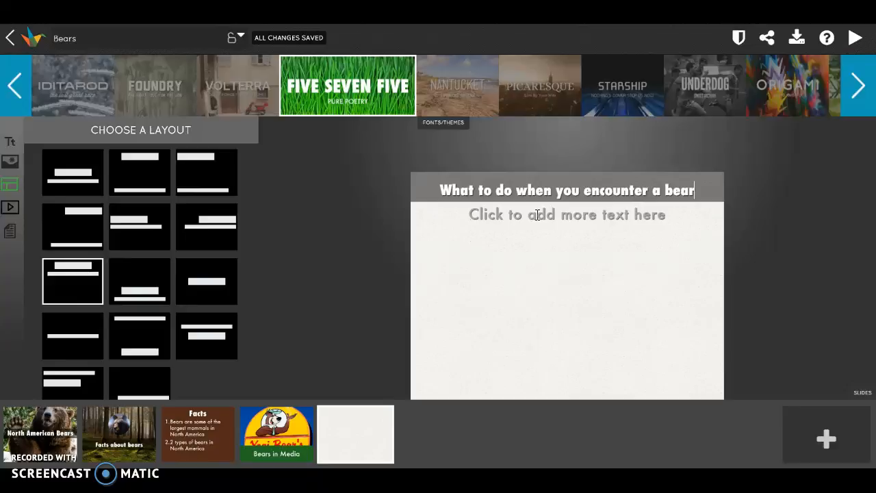
Try the left-aligned and the split top-and-bottom text layouts on the fifth slide, and settle on the centered layout with the subtitle above the heading.
left_click(620, 218)
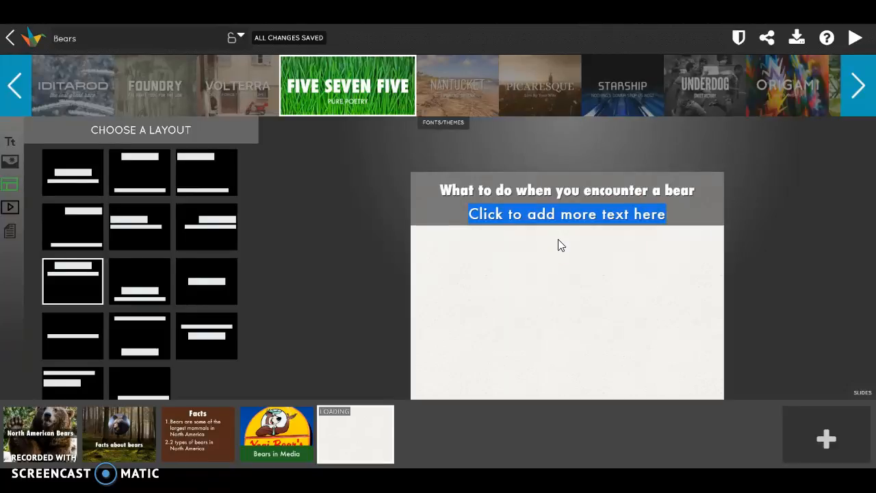
left_click(175, 230)
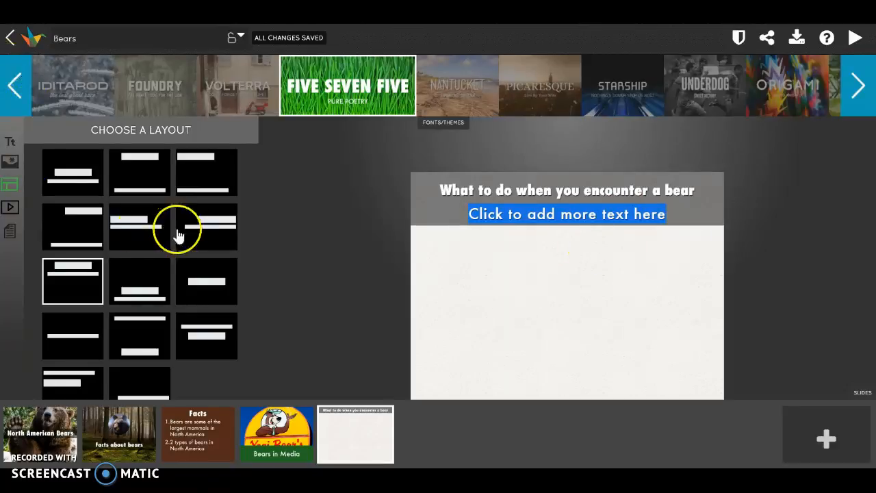
left_click(152, 221)
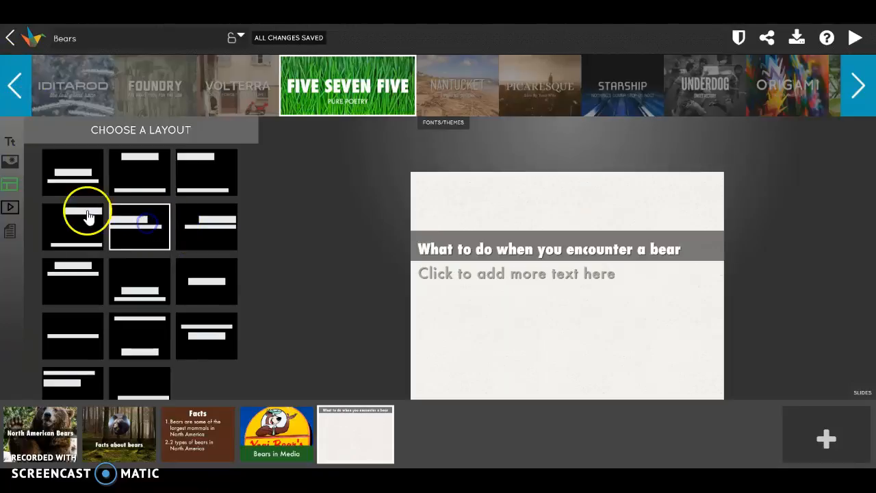
left_click(544, 275)
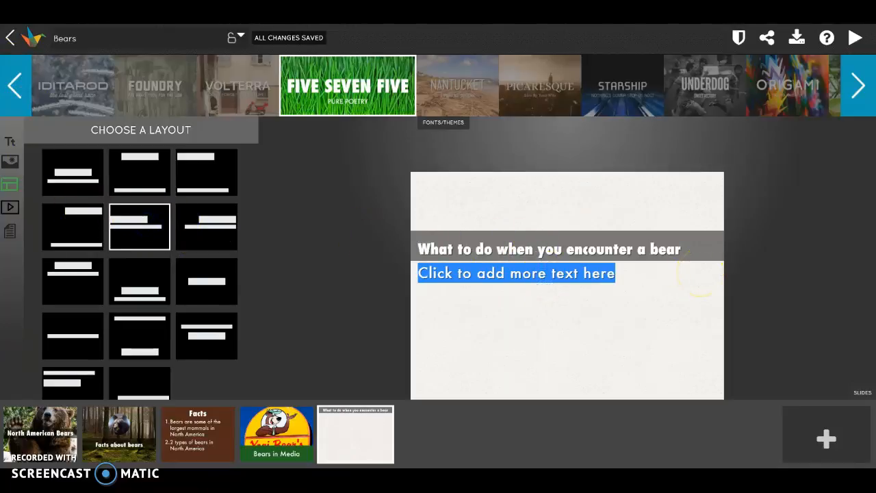
left_click(130, 341)
left_click(541, 365)
left_click(212, 336)
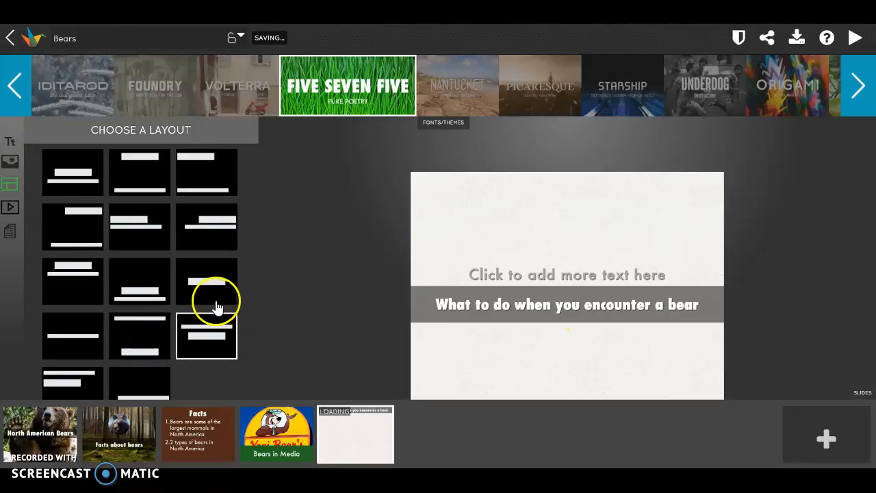
Try the black bear statue image from a "scary bear" search as the fifth slide's background, combined with the right-aligned text layout.
left_click(10, 166)
left_click(72, 124)
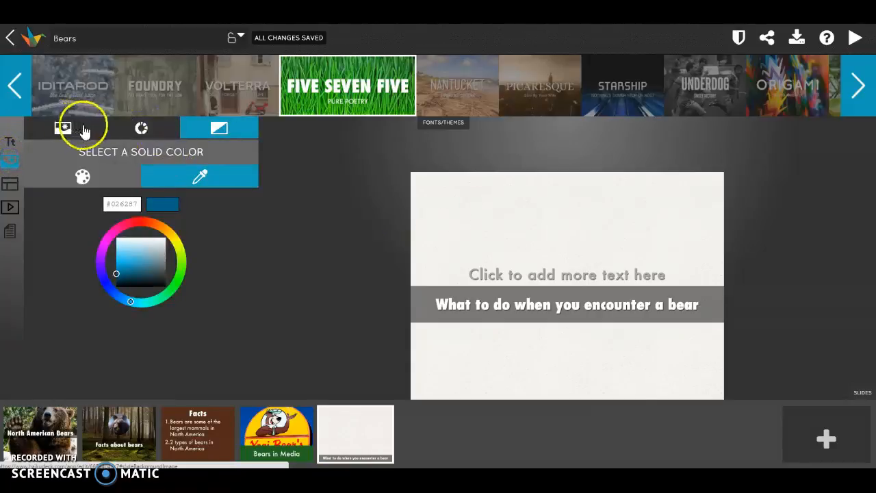
left_click(124, 148)
type("scary bear")
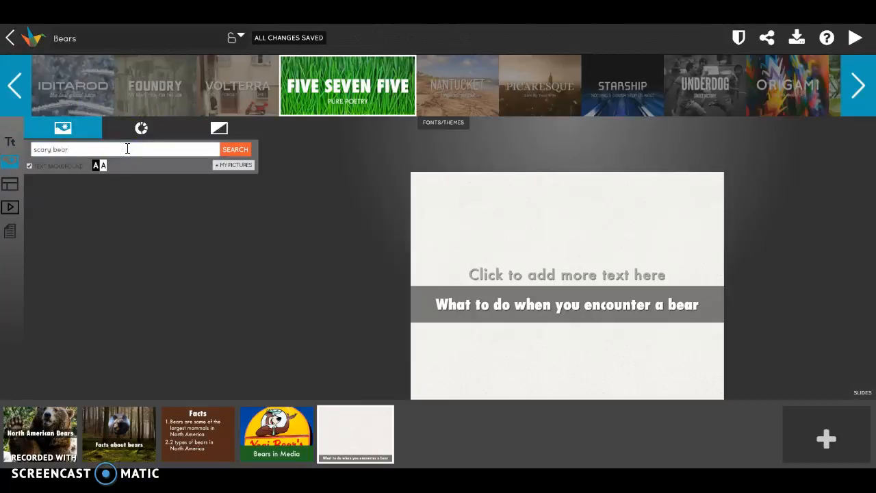
left_click(235, 150)
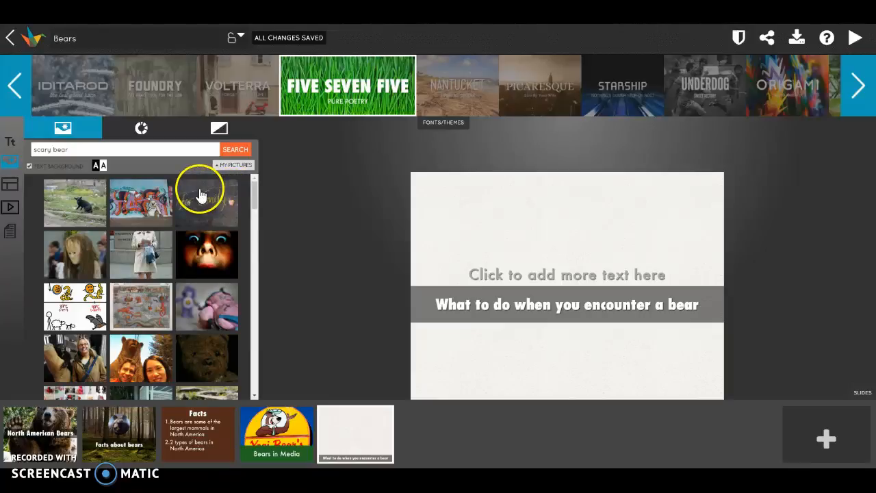
scroll(196, 205, "down", 3)
scroll(190, 230, "down", 4)
left_click(138, 228)
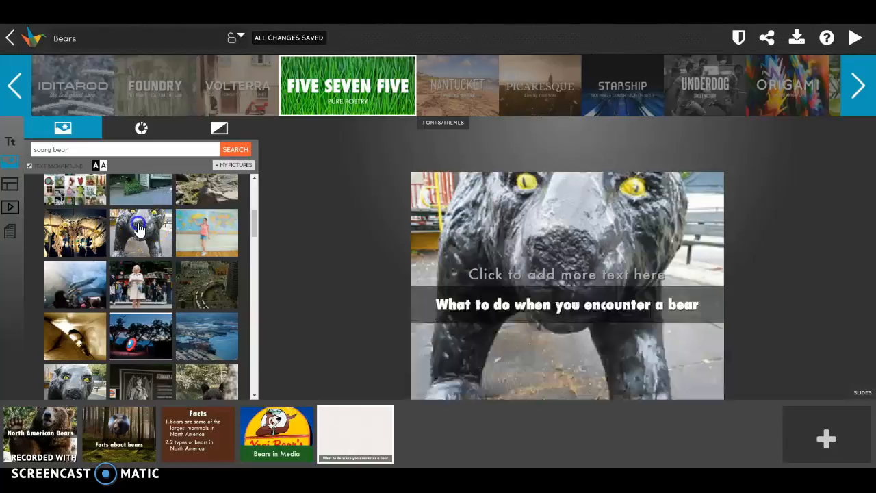
scroll(89, 245, "up", 5)
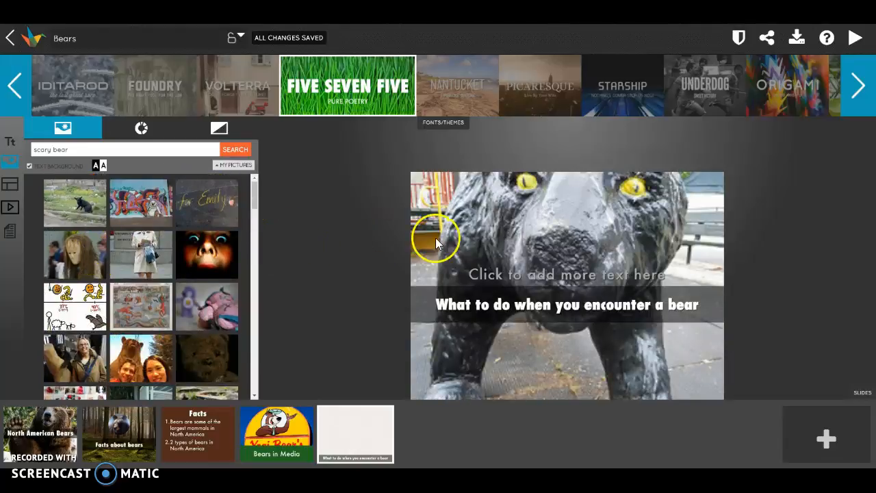
left_click(10, 184)
left_click(207, 235)
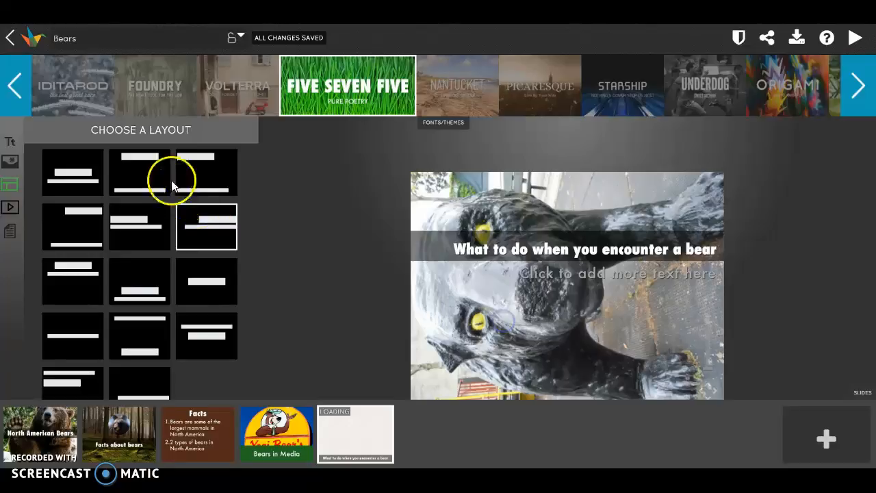
Search the images for "bear roaring" and set the black bear walking through the woods as the fifth slide's background.
left_click(9, 161)
left_click(135, 148)
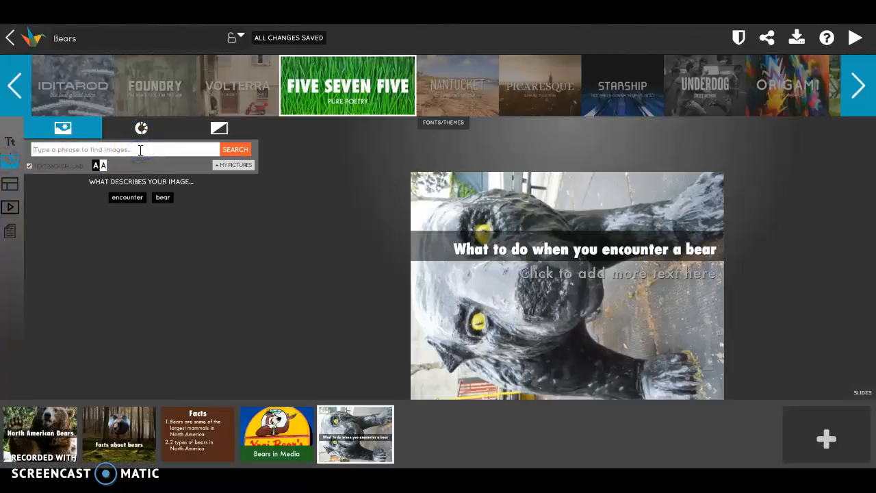
type("s")
key("BackSpace")
type("bear roaring")
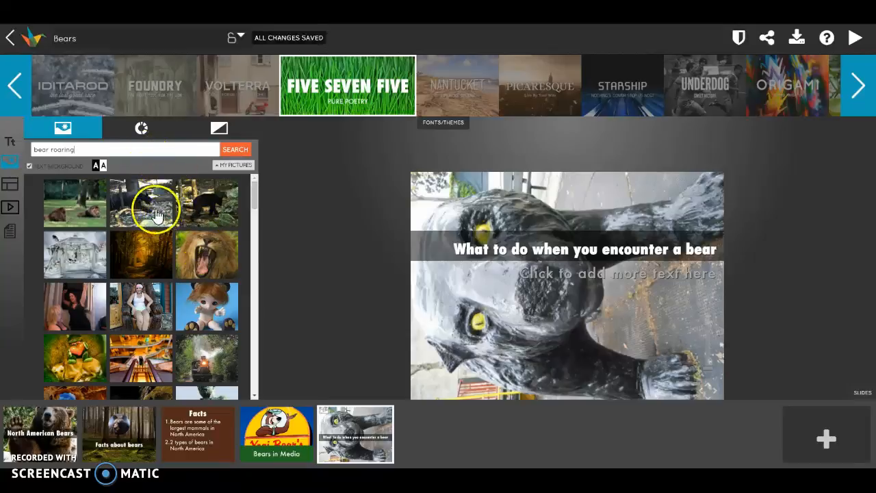
left_click(153, 214)
scroll(153, 215, "down", 1)
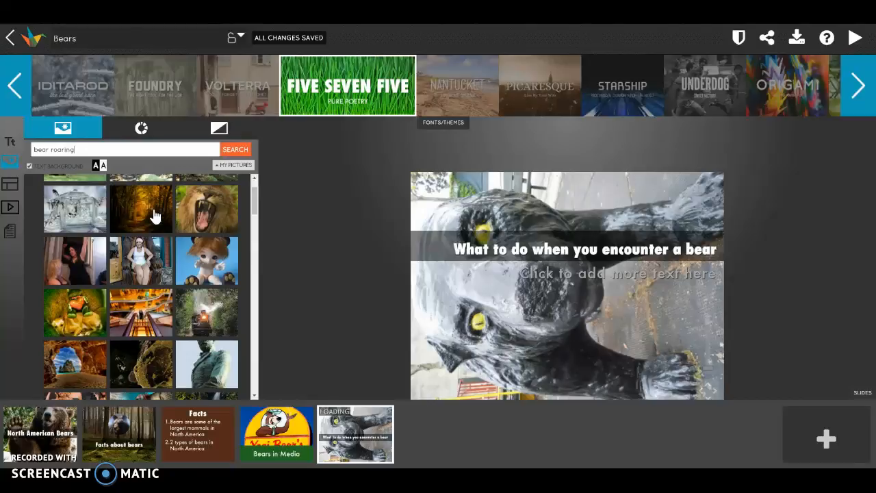
scroll(153, 215, "up", 1)
left_click(155, 200)
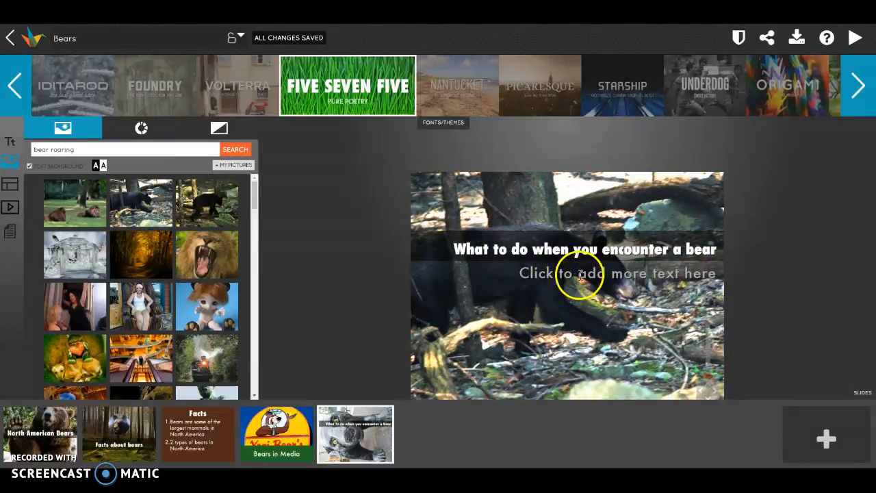
Try the centered and the split top-and-bottom layouts on the fifth slide, and settle on the centered one with the subtitle above the heading.
left_click(20, 185)
left_click(79, 181)
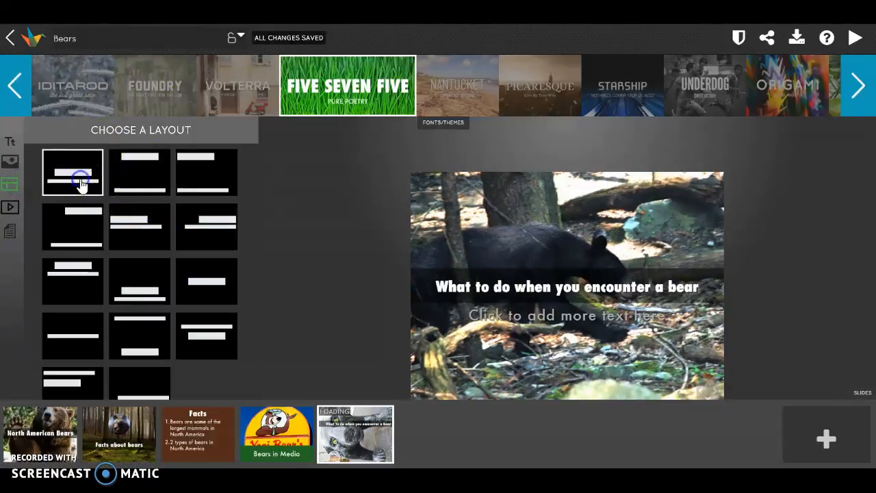
left_click(145, 353)
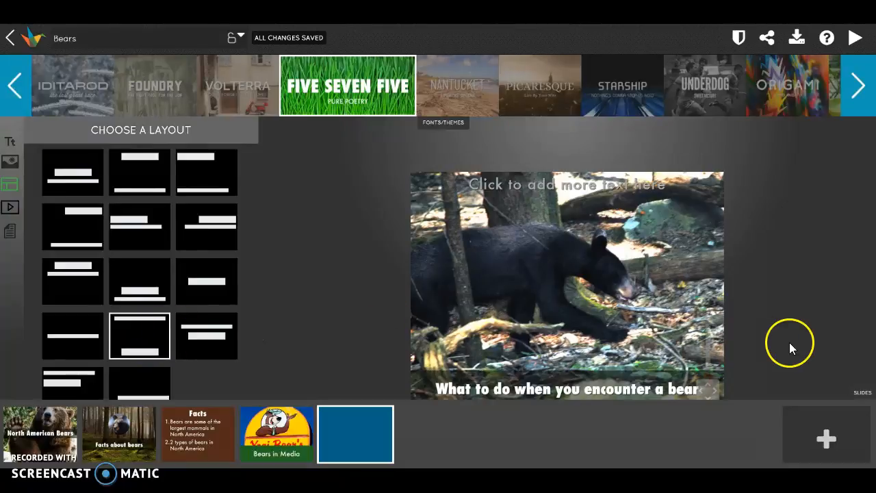
left_click(225, 336)
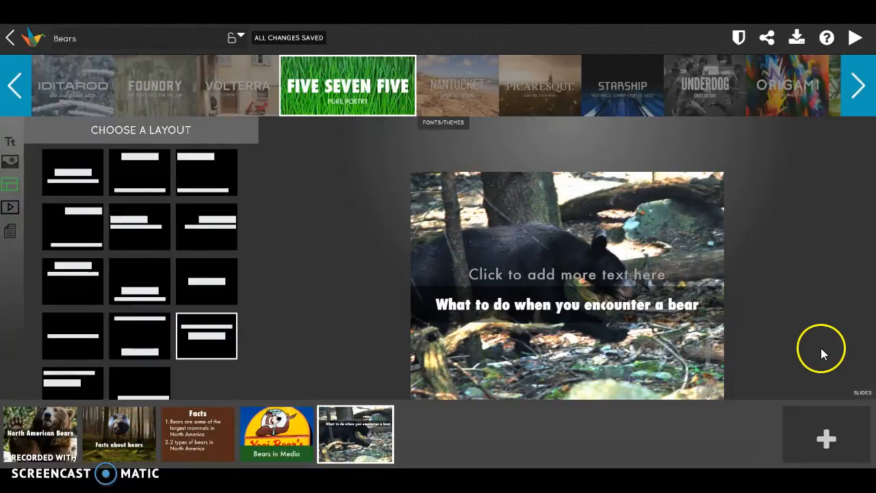
Add a sixth slide of the bulleted list type and give it the heading "Black Bear".
left_click(851, 445)
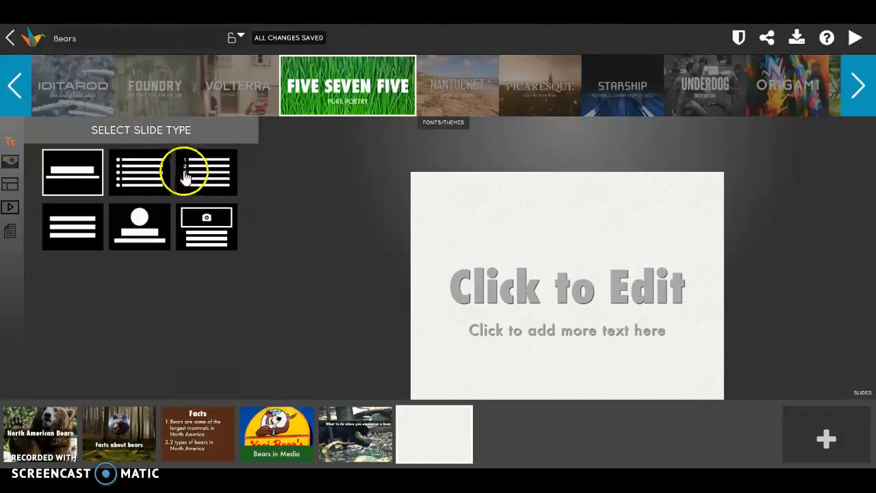
left_click(151, 174)
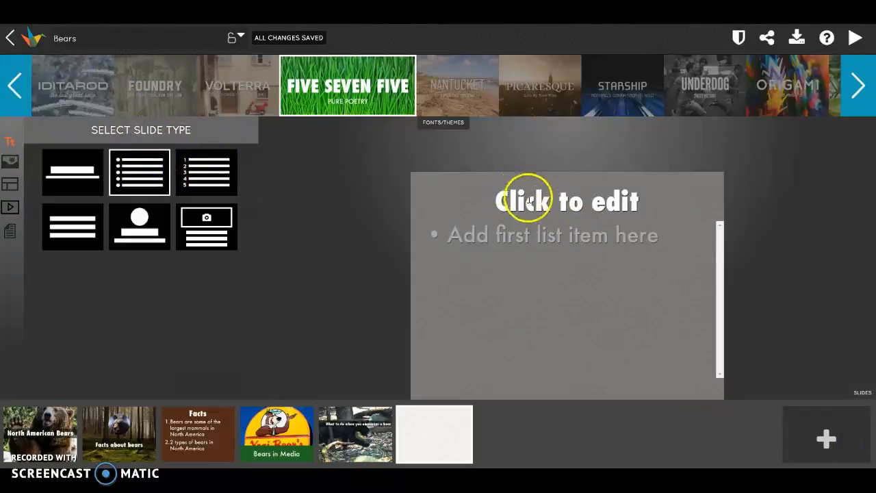
left_click(538, 207)
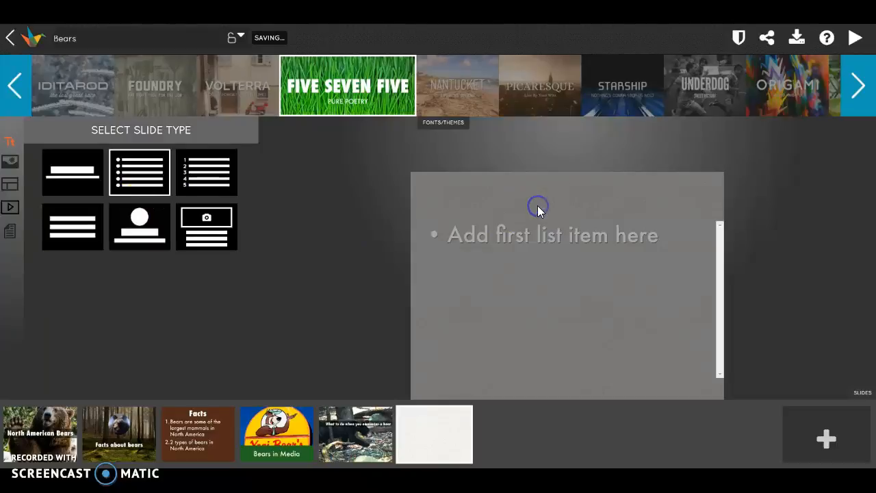
type("Black F")
key("BackSpace")
type("B")
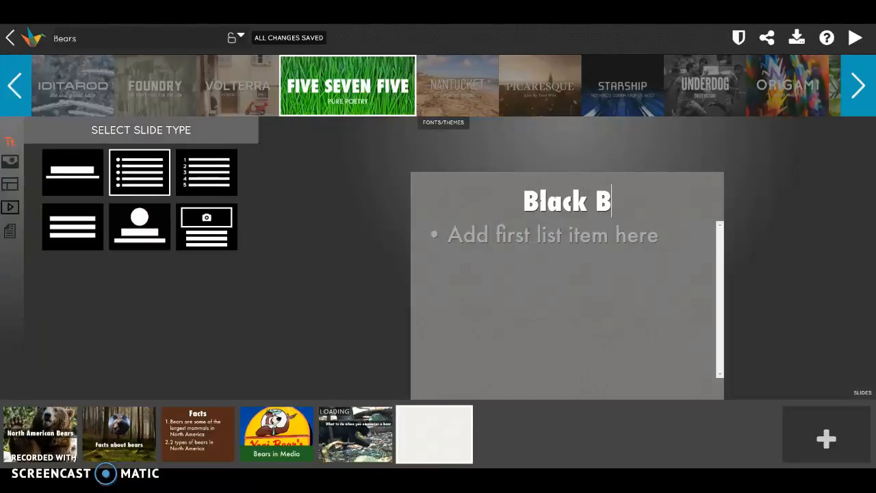
type("ear")
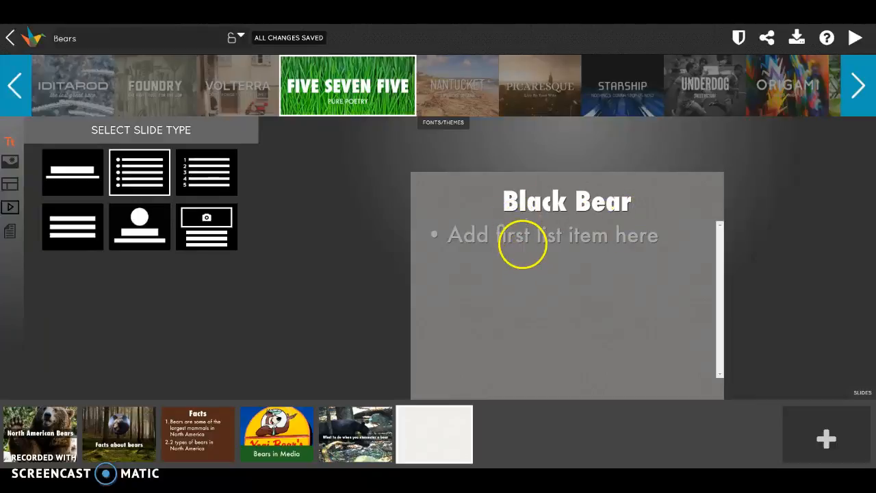
Fill the "Black Bear" list with the bullets "Make yourself larger than the bear", "Make a lot of noise" and "Remain Calm".
left_click(524, 248)
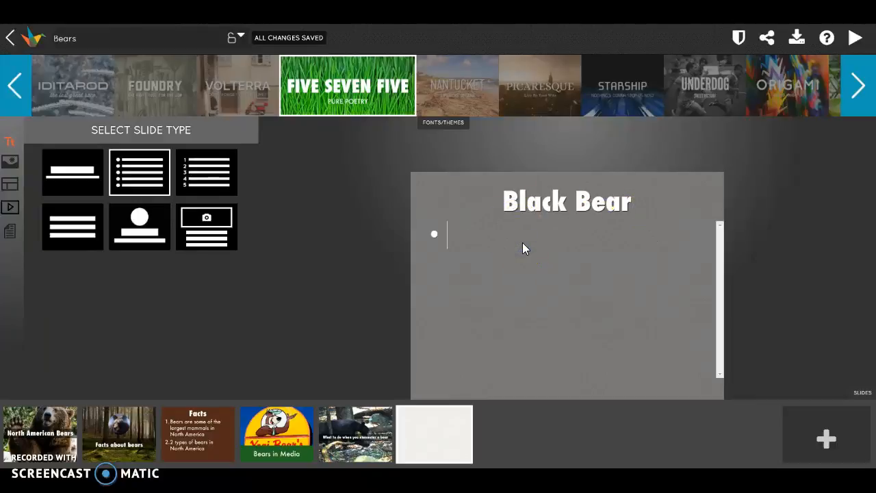
type("Make yourself")
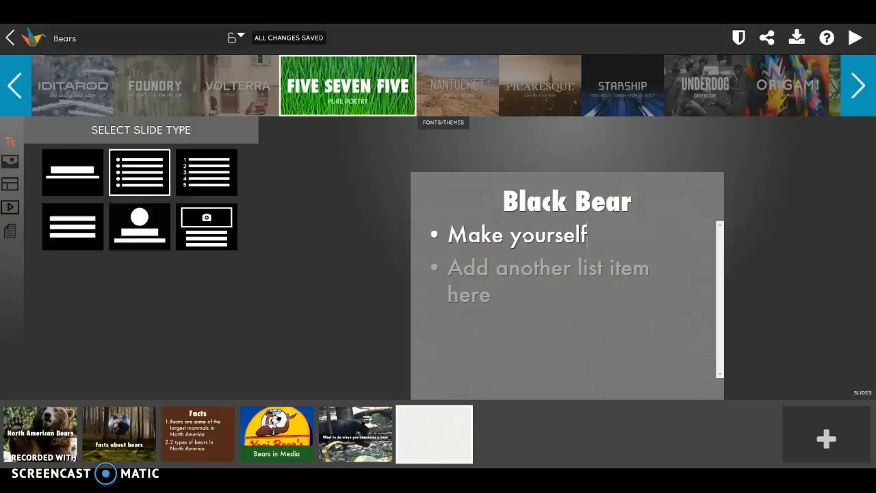
type(" larger th")
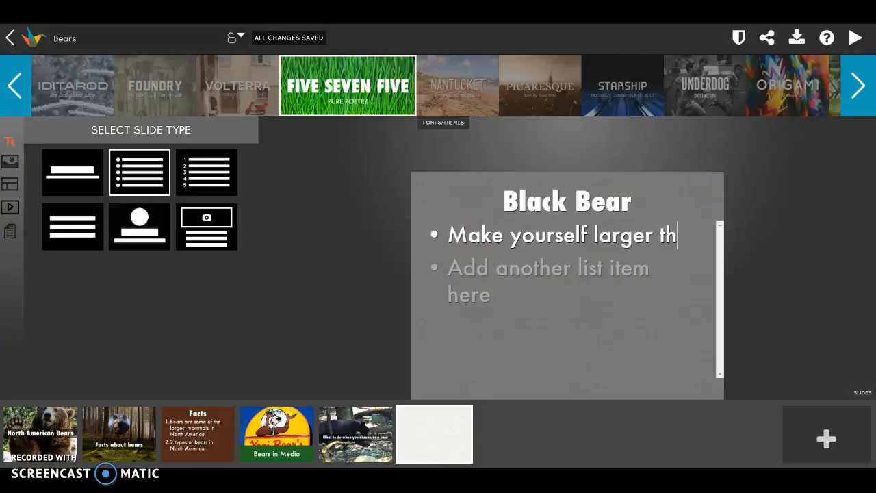
type("an the bear")
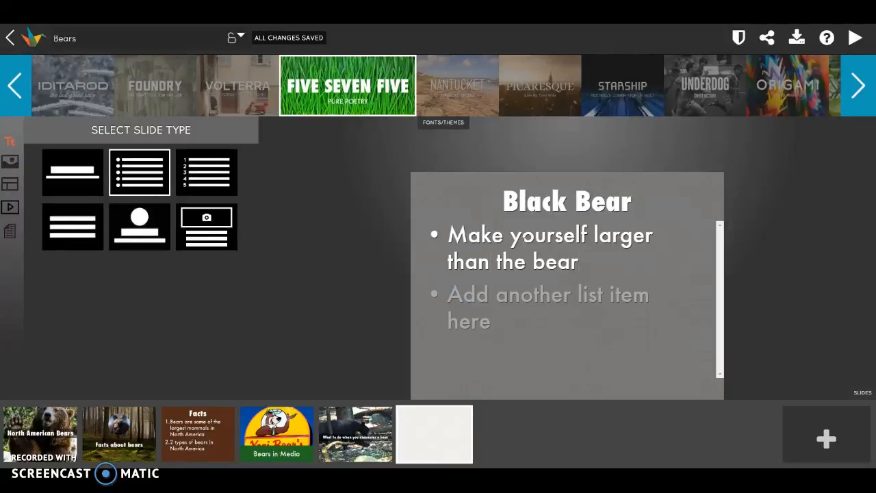
key("Return")
type("Make a lot of noise")
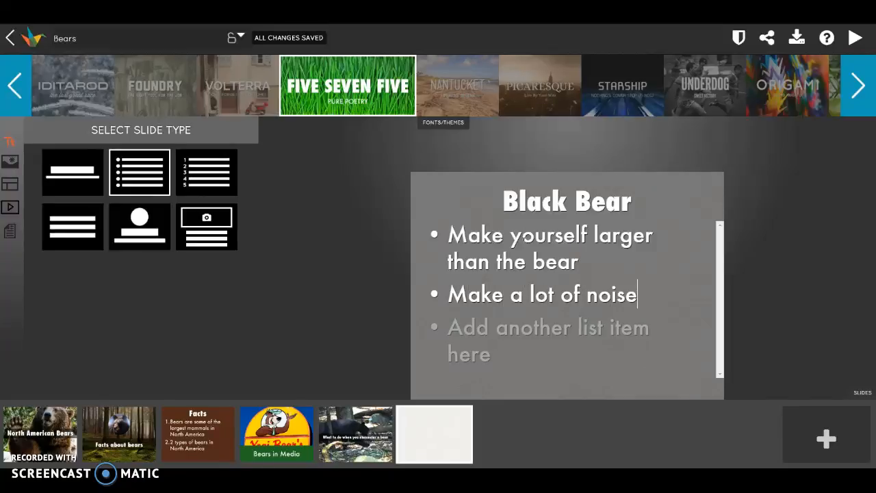
key("Return")
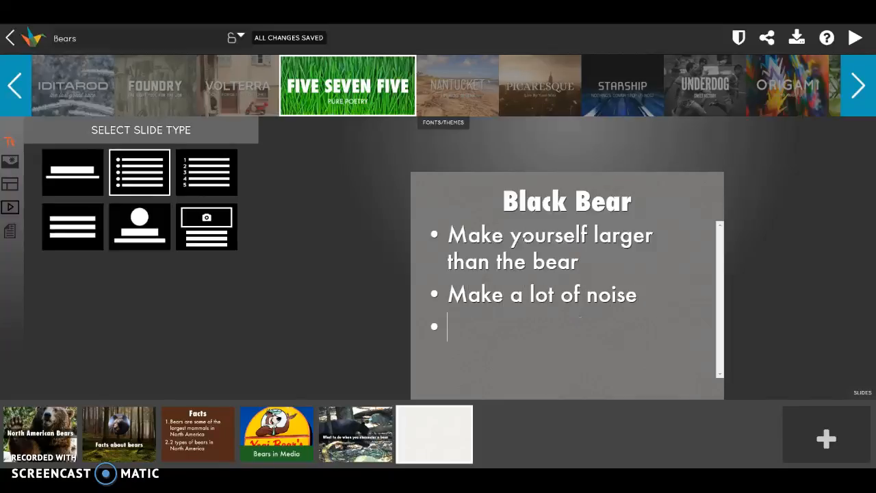
key("shift+Up")
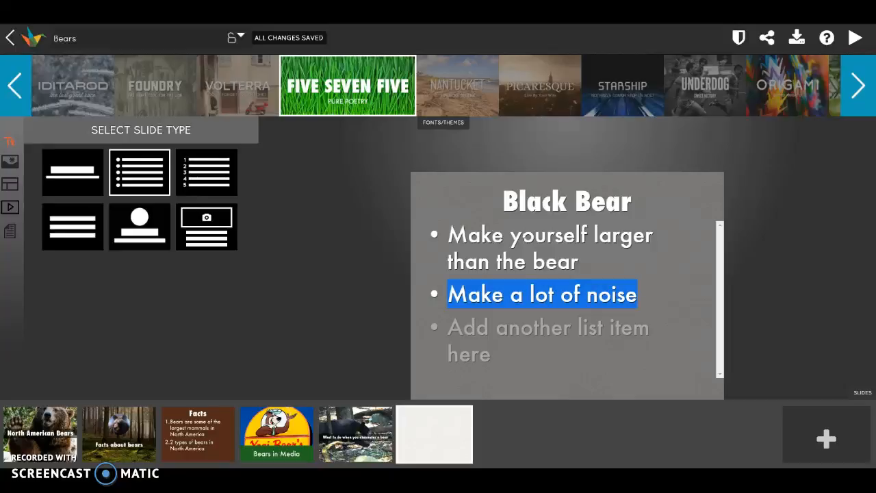
left_click(469, 335)
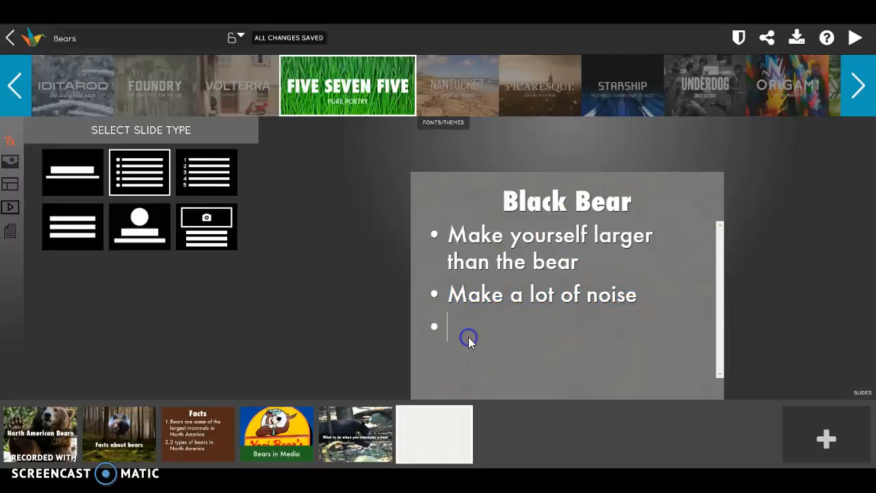
type("Remain Calm")
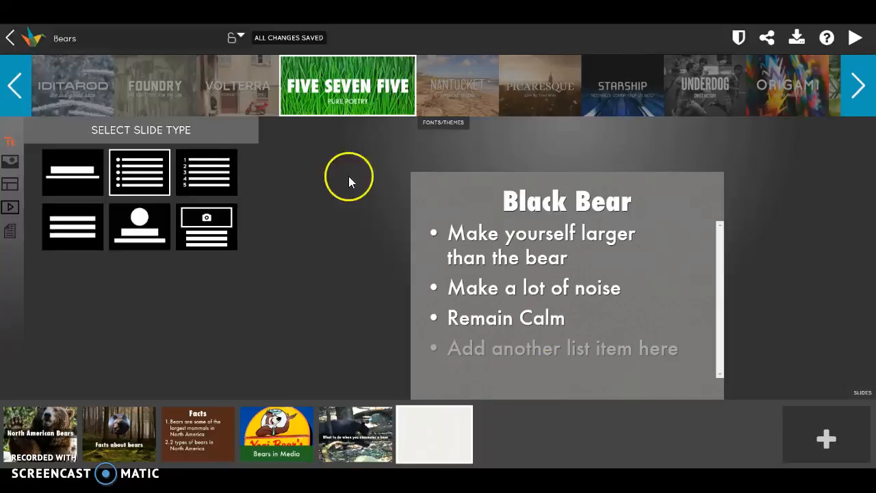
Search the images for "Black Bear" and set the close-up of a black bear's face as the sixth slide's background.
left_click(11, 161)
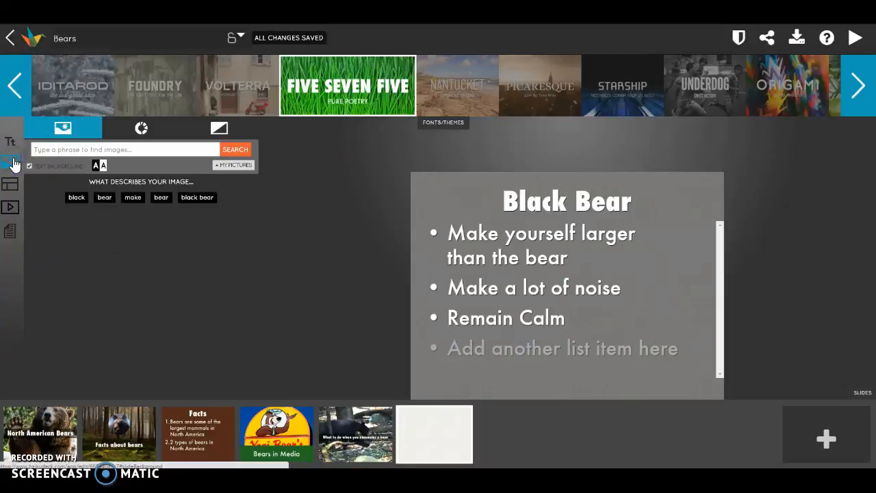
left_click(63, 150)
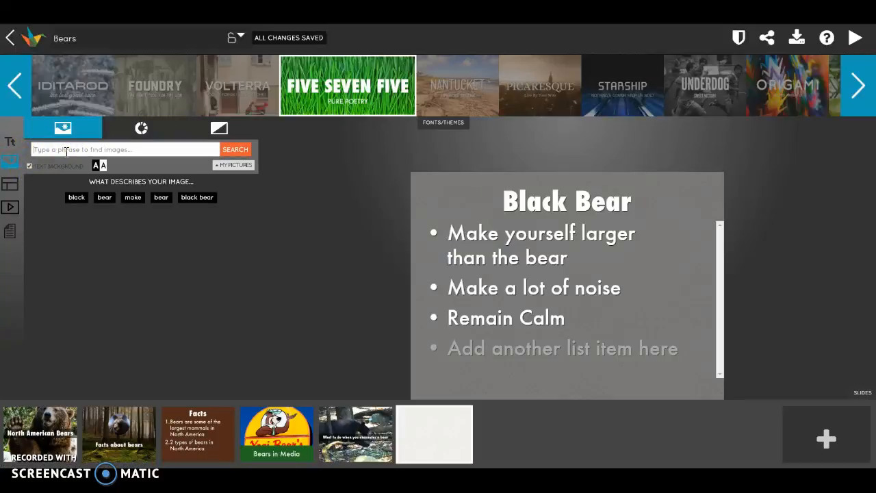
left_click(74, 148)
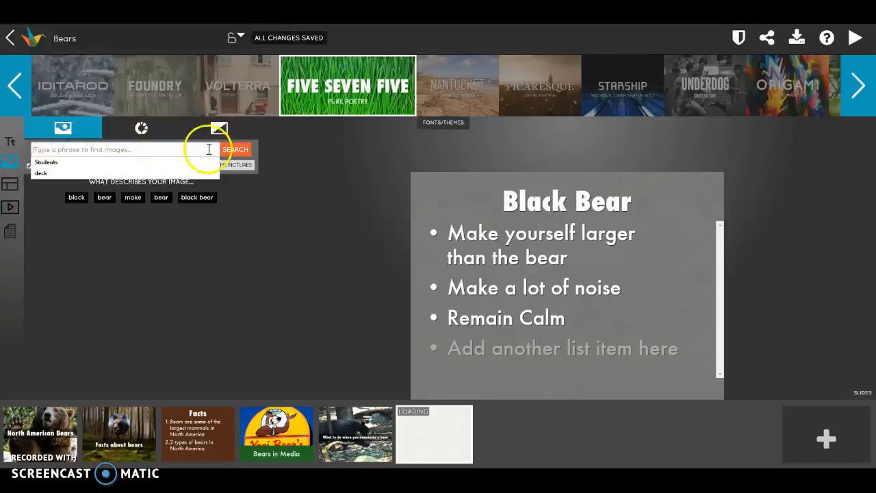
type("Black")
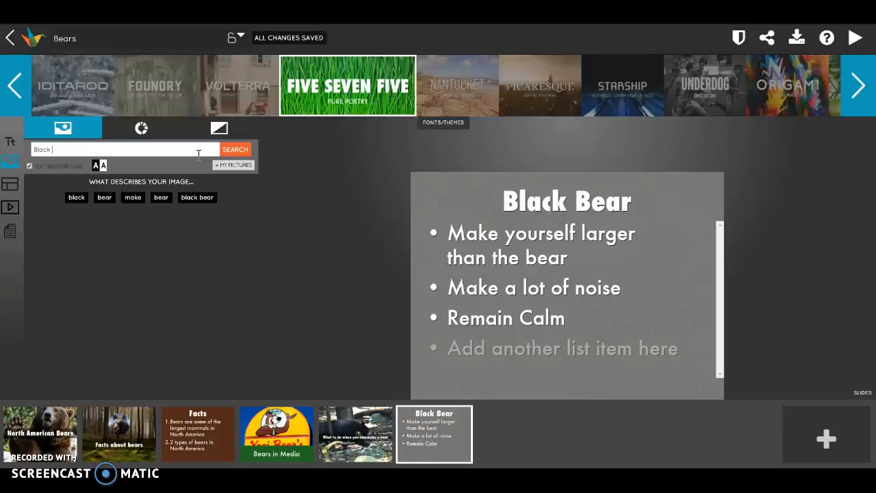
type("Bear")
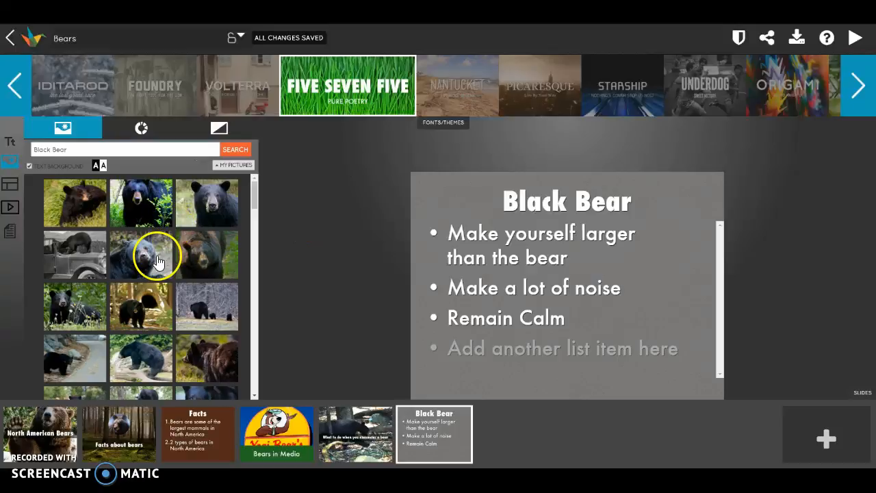
left_click(157, 262)
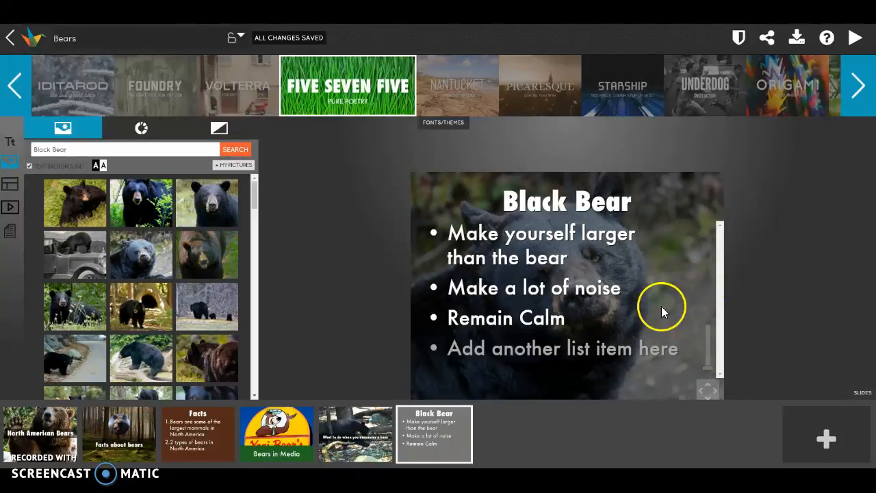
Add a seventh slide of the bulleted list type with the heading "Grizzly Bear" and the bullet "Play Dead".
left_click(826, 441)
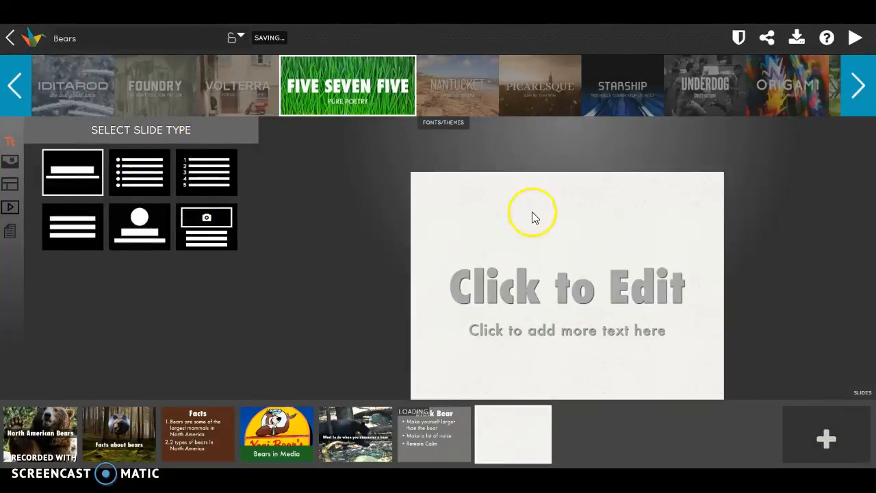
left_click(144, 177)
left_click(532, 204)
type("G")
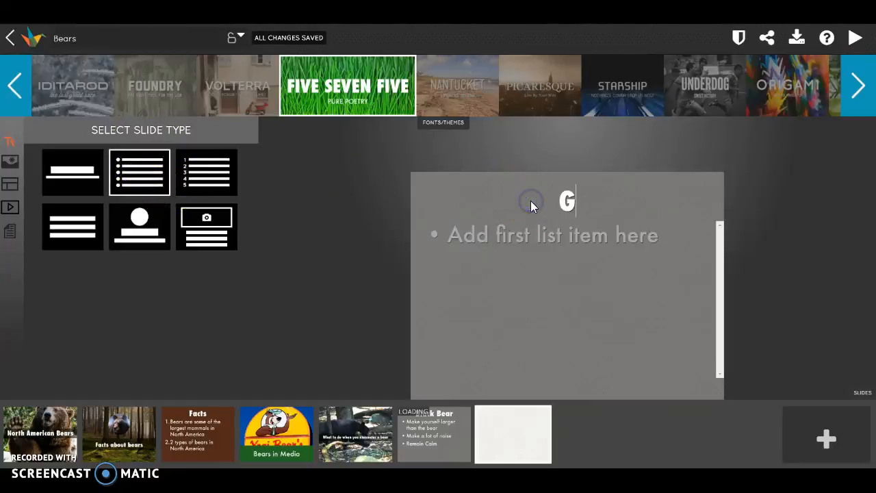
type("rizzly Bear")
left_click(589, 235)
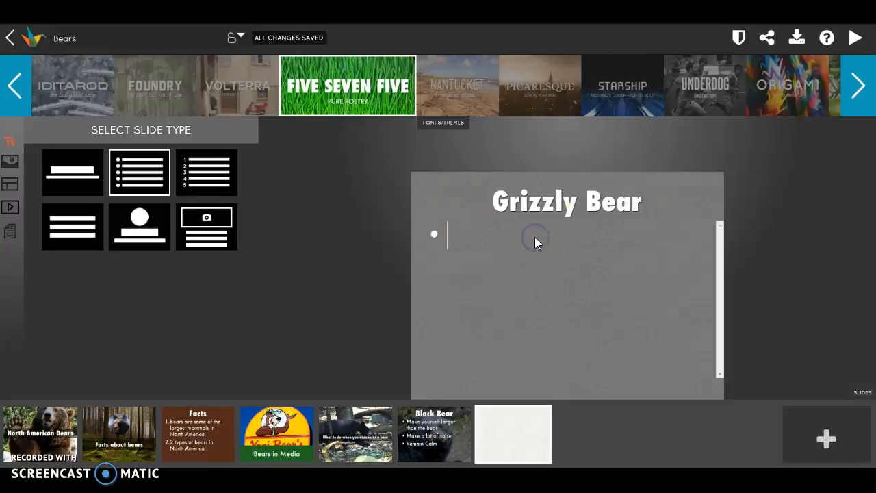
type("Play Dead")
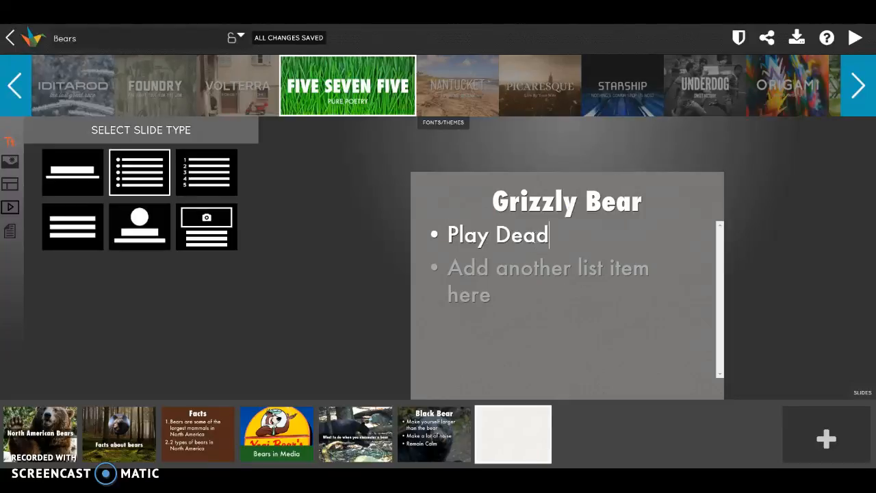
Search the images for "Grizzly Bear" and set the photo of the sitting brown bear facing the camera as the seventh slide's background.
left_click(10, 161)
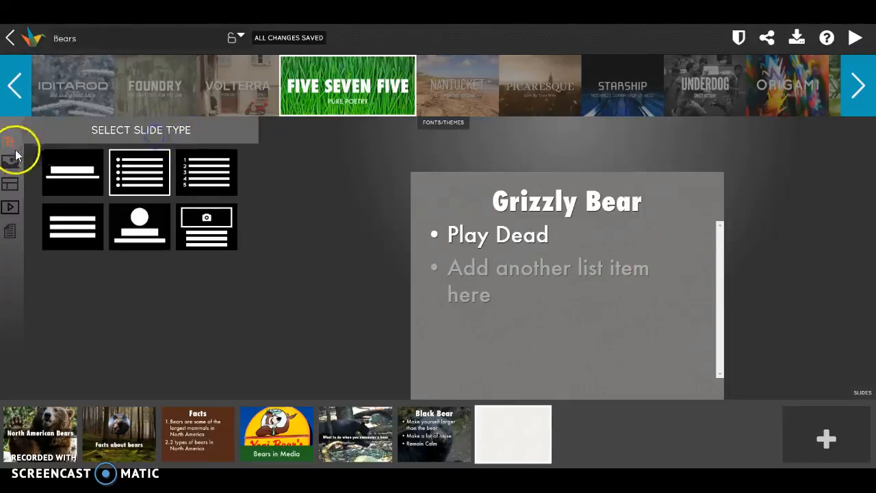
left_click(145, 146)
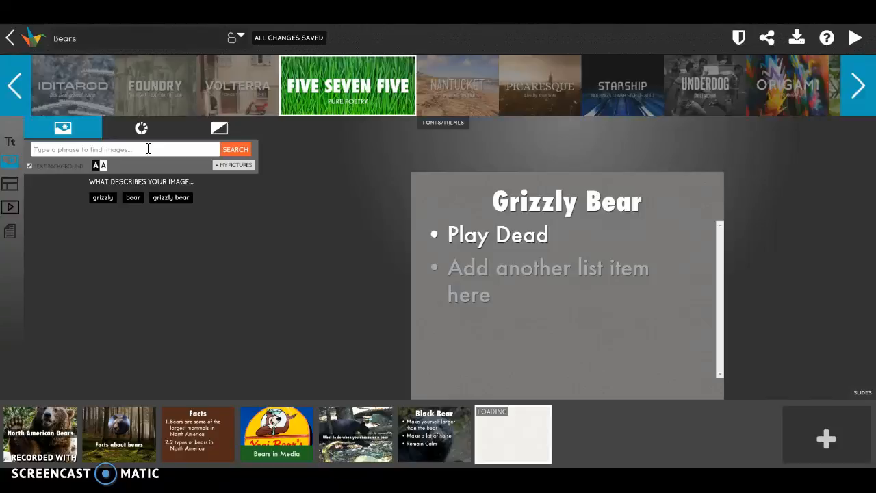
type("Grizzly Bear")
key("Return")
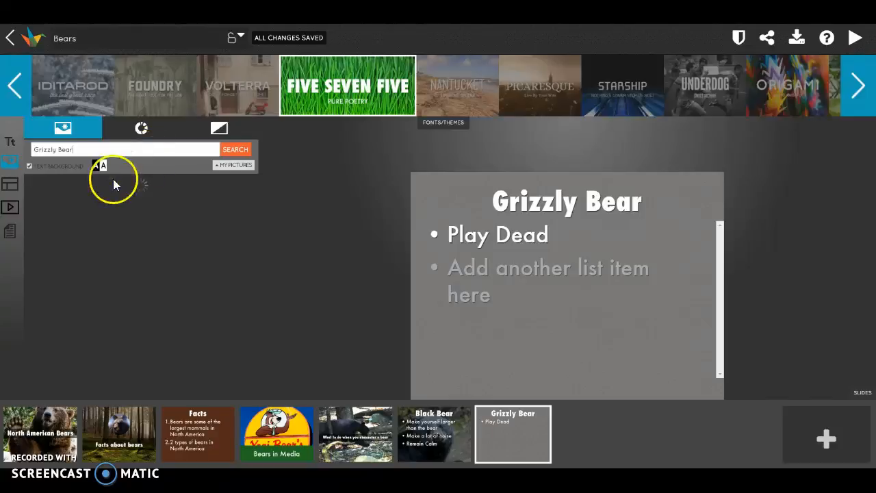
left_click(193, 244)
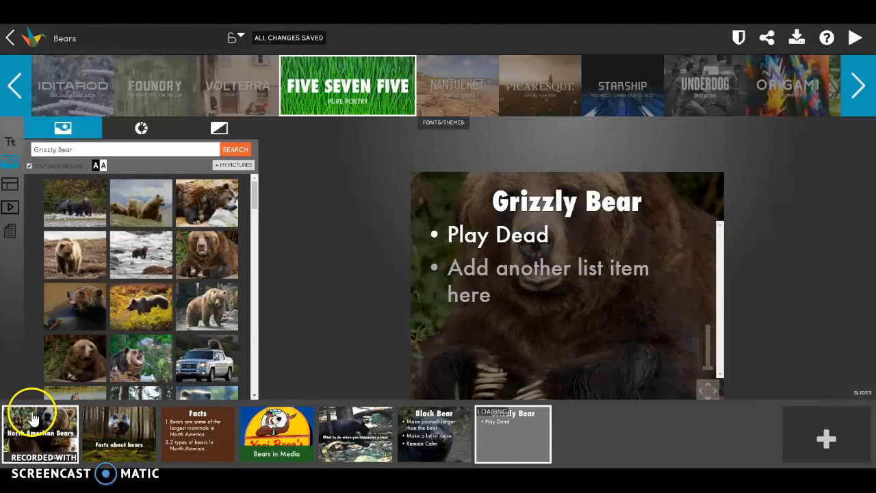
View the finished presentation in full screen and page forward from the title slide through the following slides.
mouse_move(378, 58)
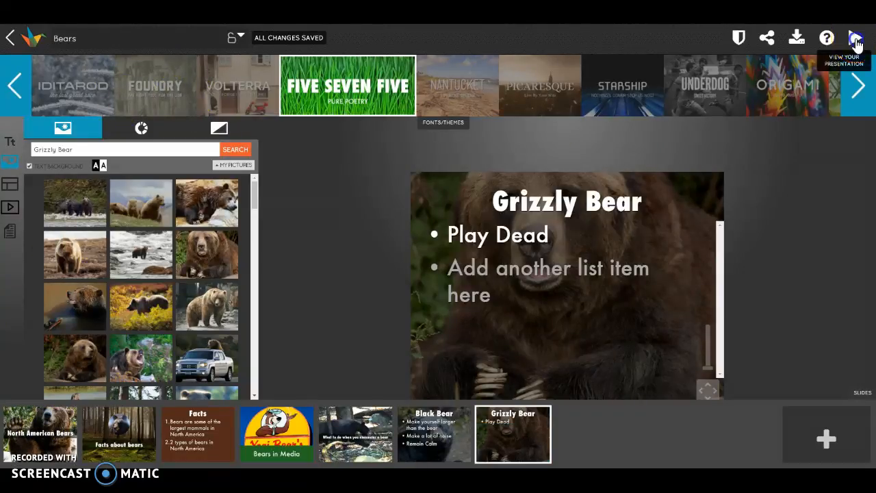
left_click(855, 39)
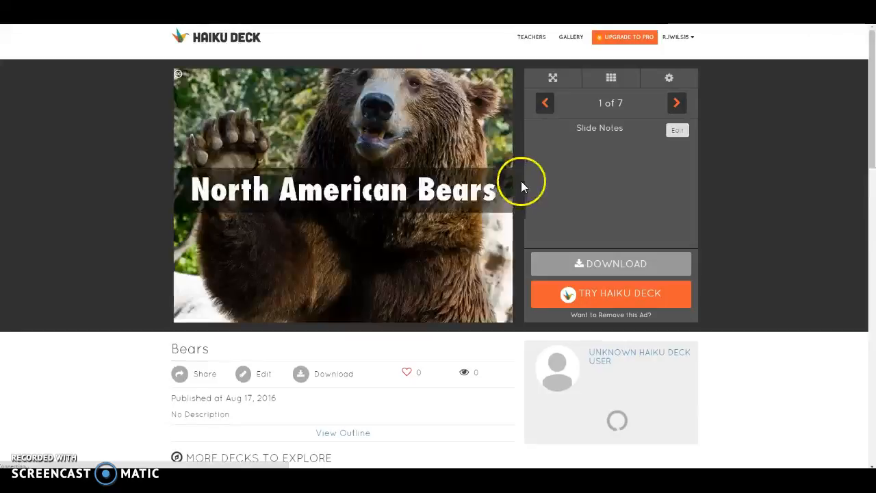
left_click(554, 78)
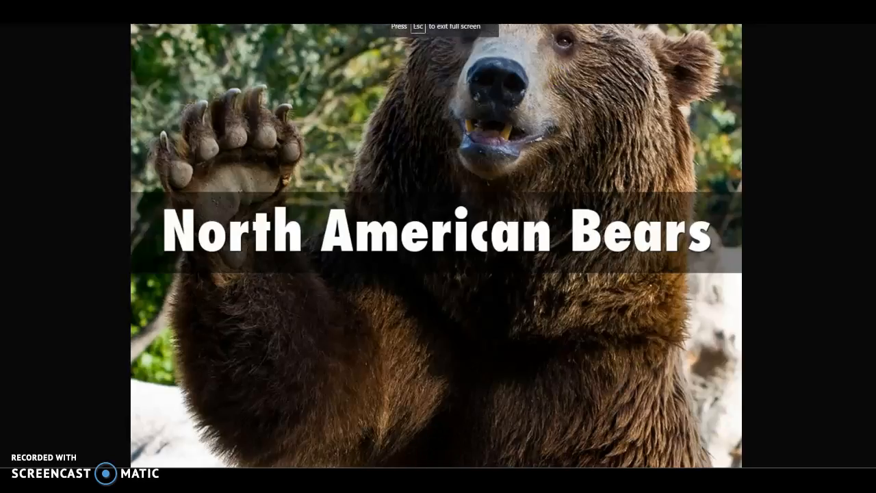
key("Right")
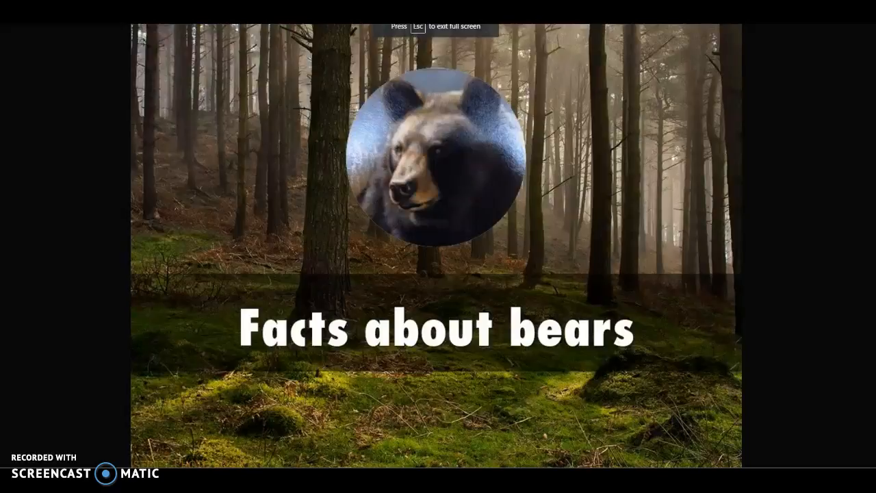
key("Right")
key("Right")
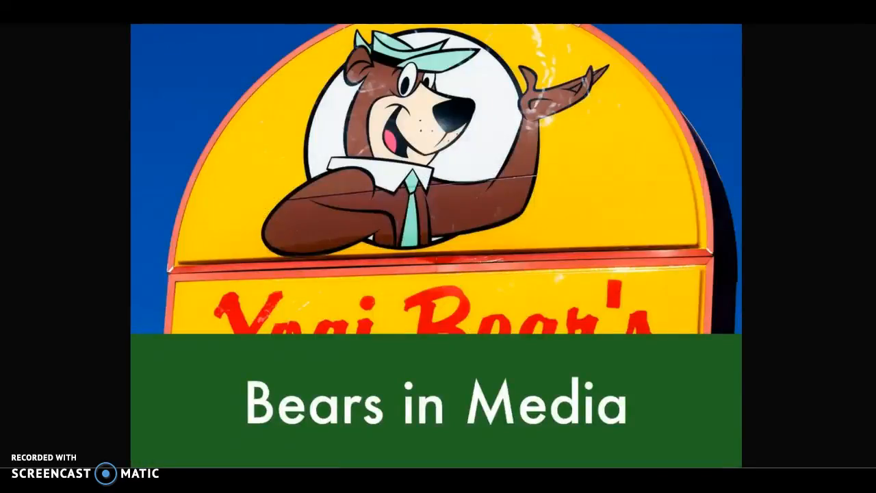